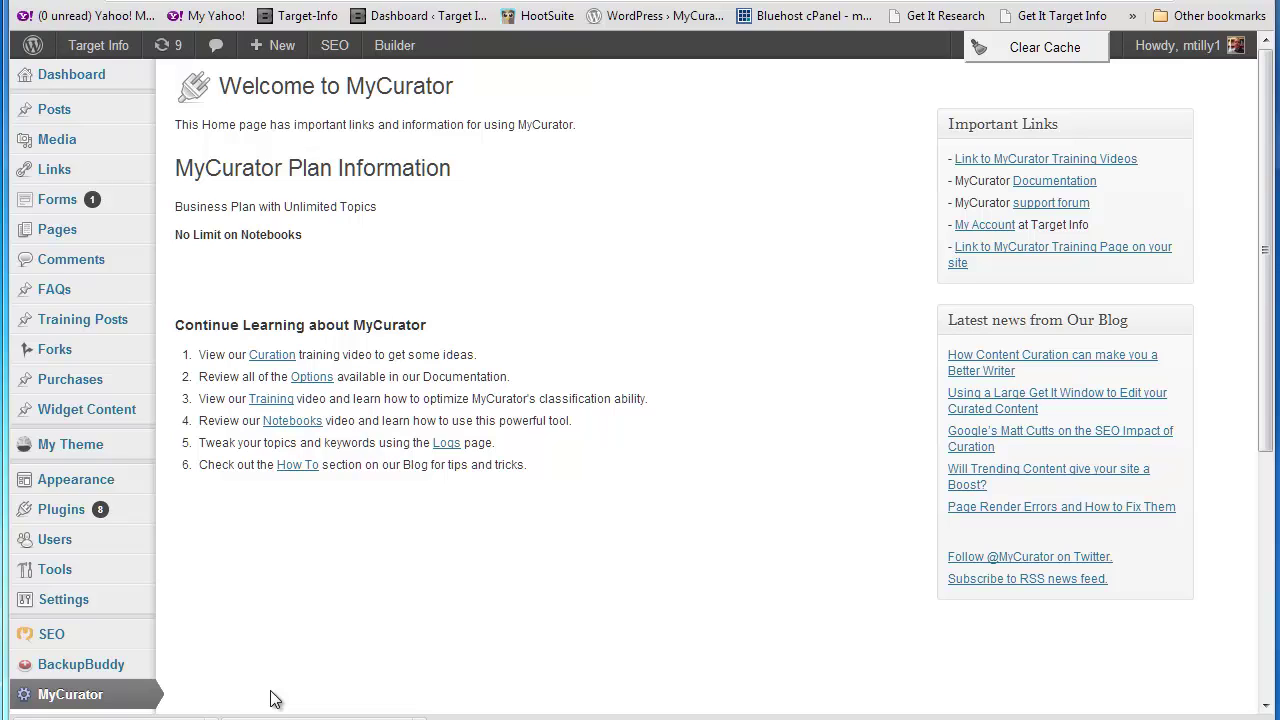
Show the MyCurator Training Posts list and scroll through all 15 curated articles and back up
mouse_move(76, 338)
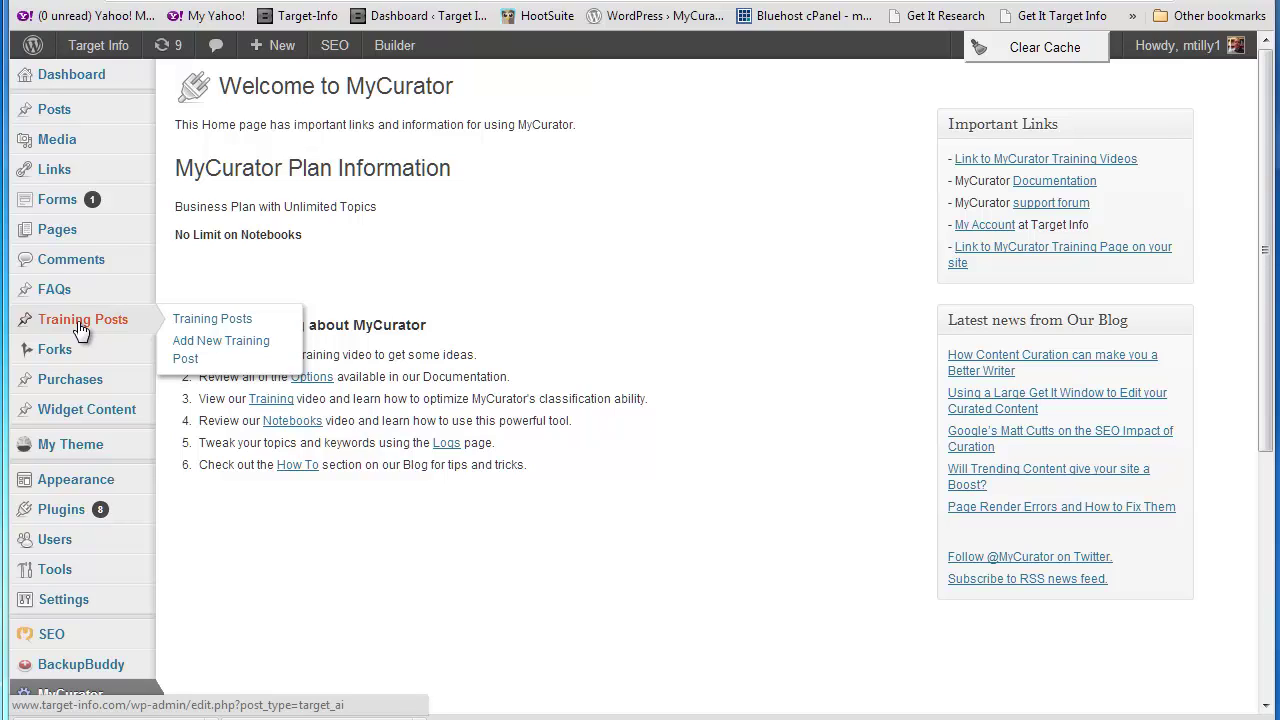
click(80, 330)
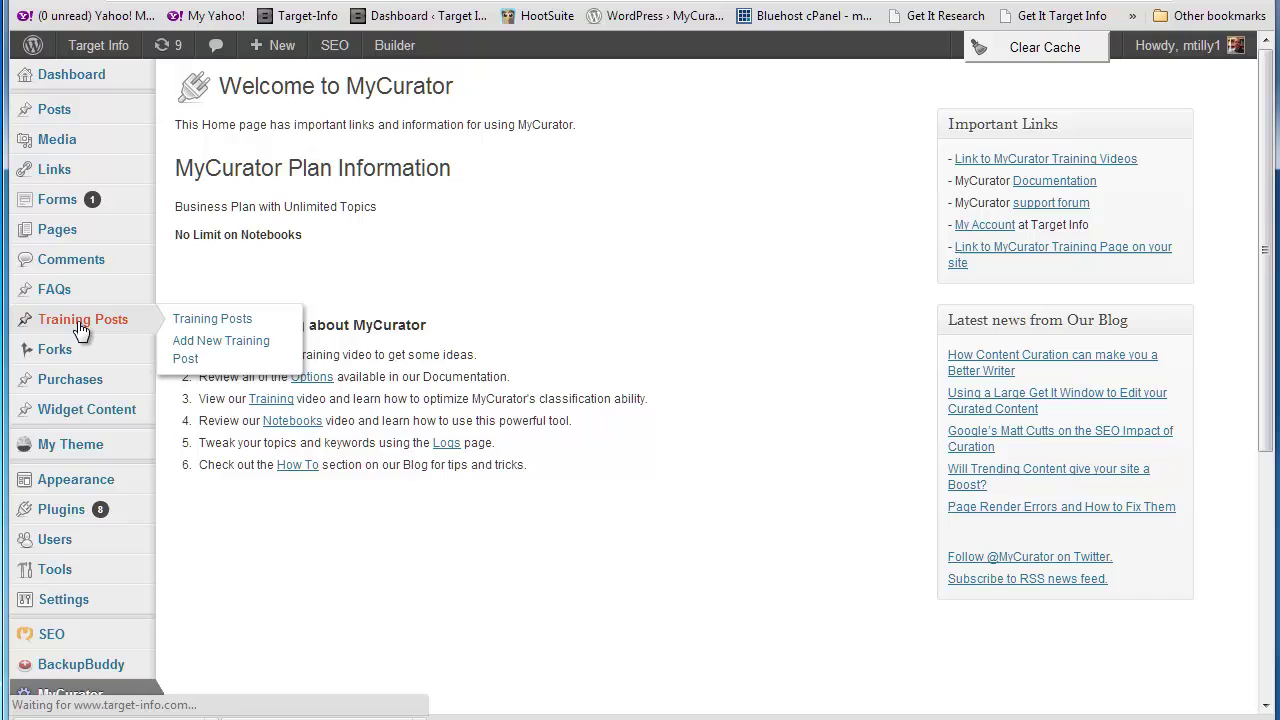
scroll(649, 306, down, 4)
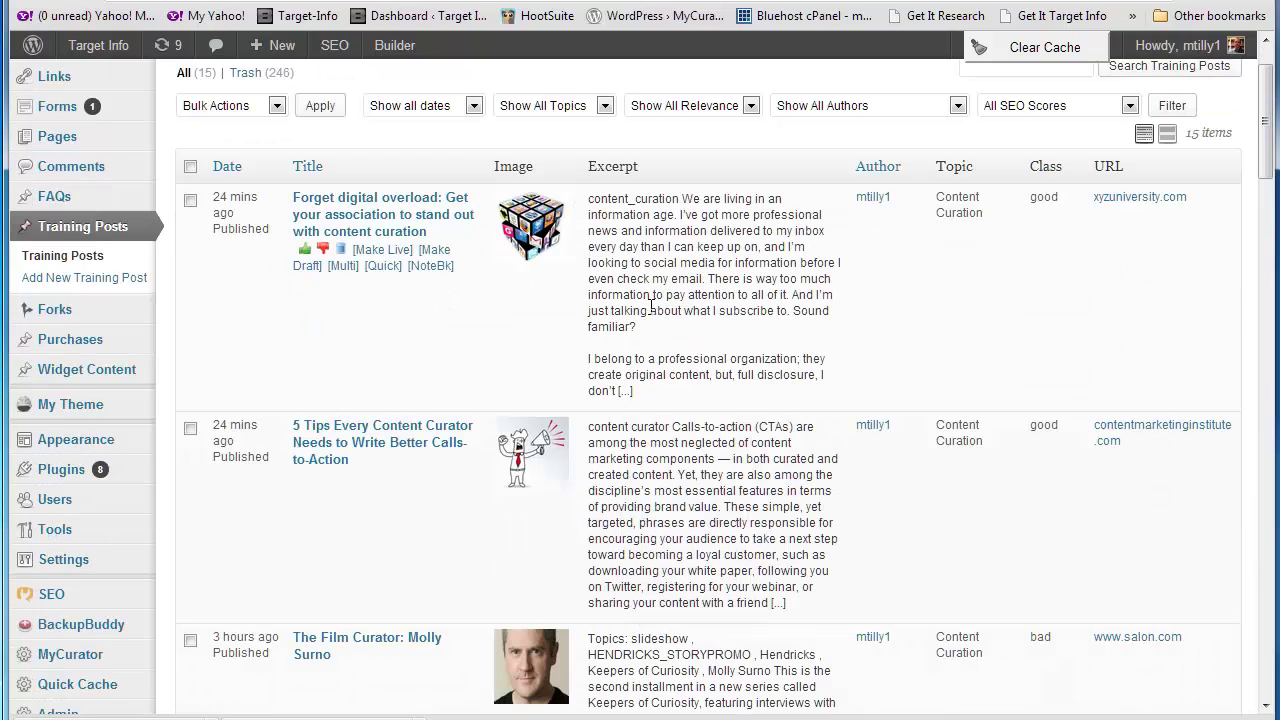
scroll(648, 316, down, 2)
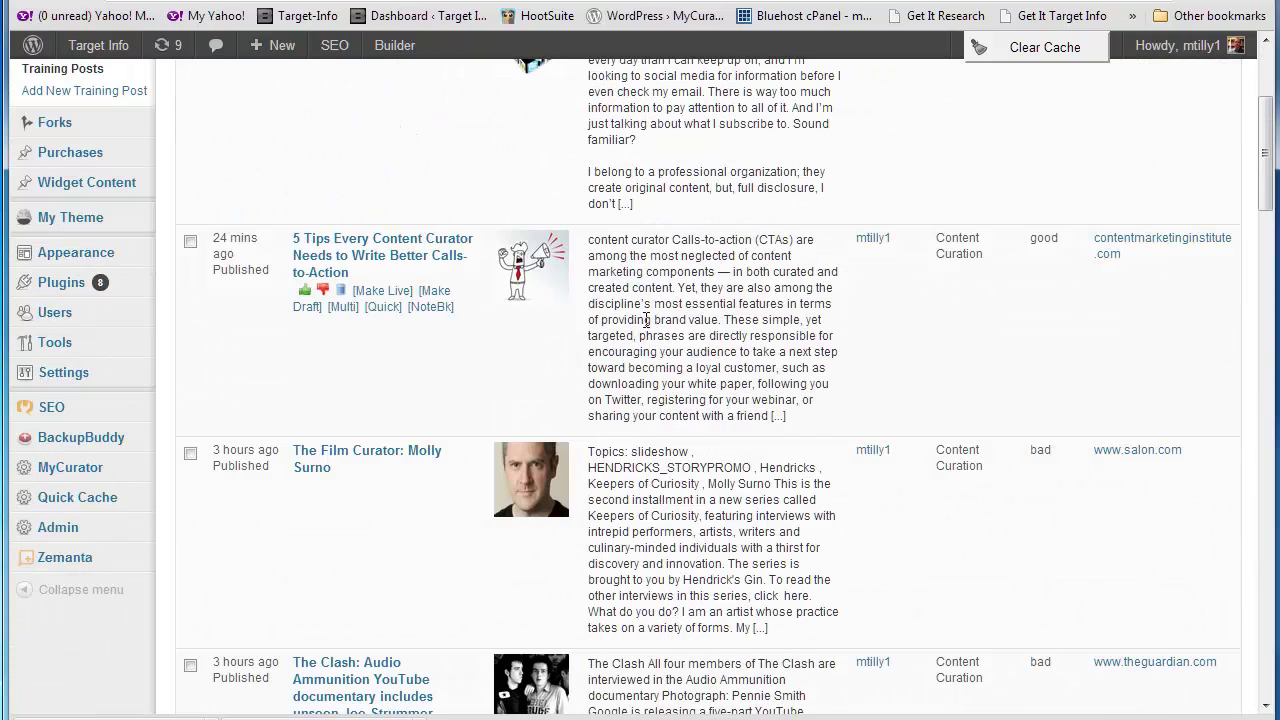
scroll(645, 320, down, 5)
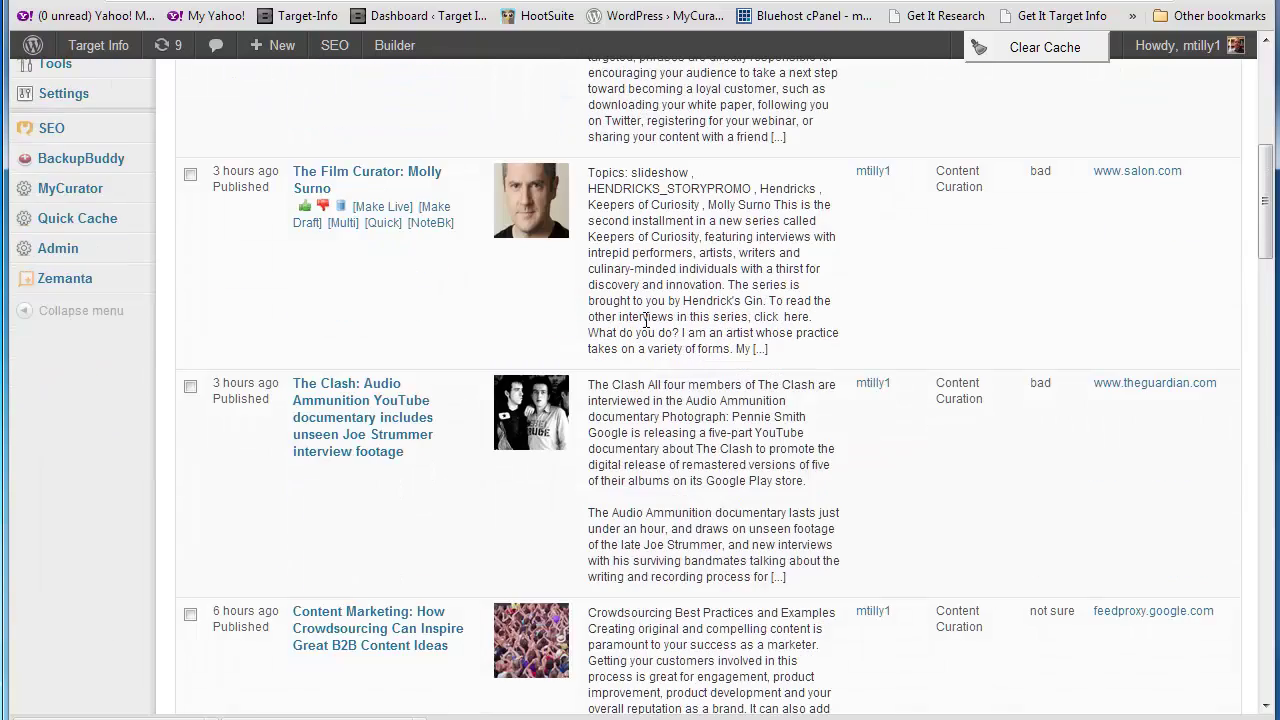
scroll(644, 321, down, 1)
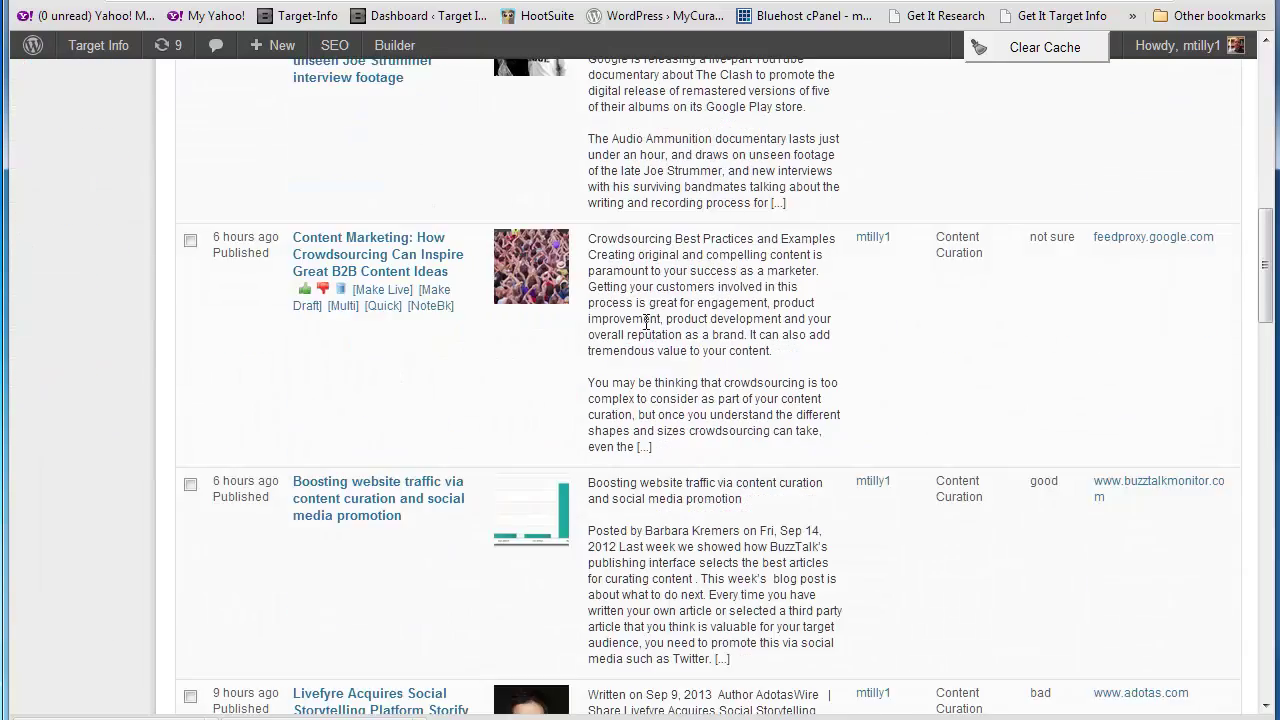
scroll(644, 321, up, 3)
scroll(643, 325, up, 3)
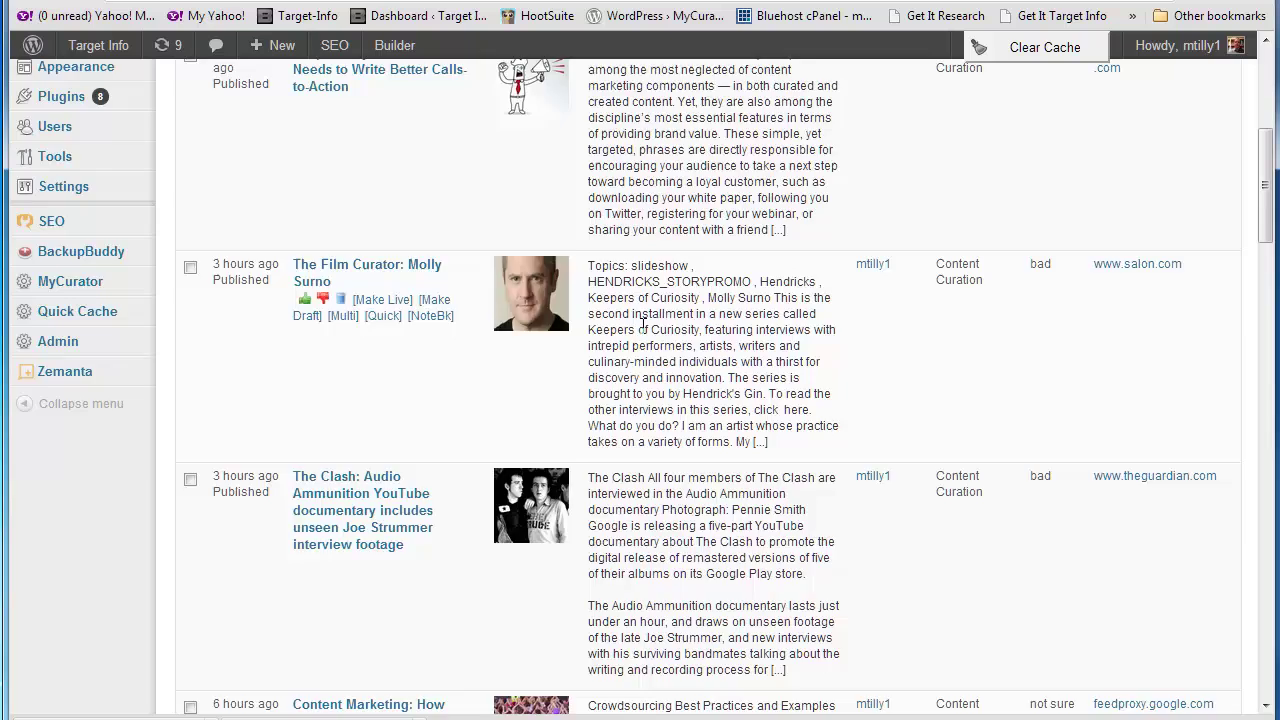
scroll(643, 327, up, 2)
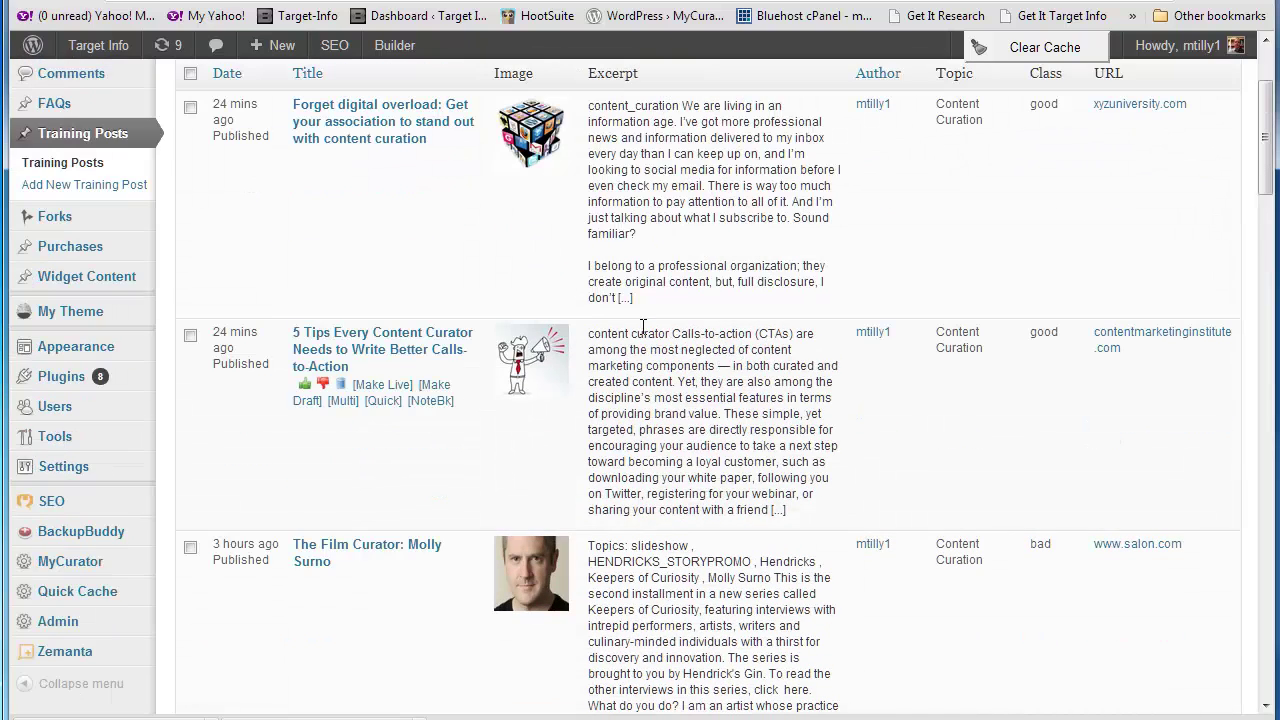
scroll(643, 327, up, 2)
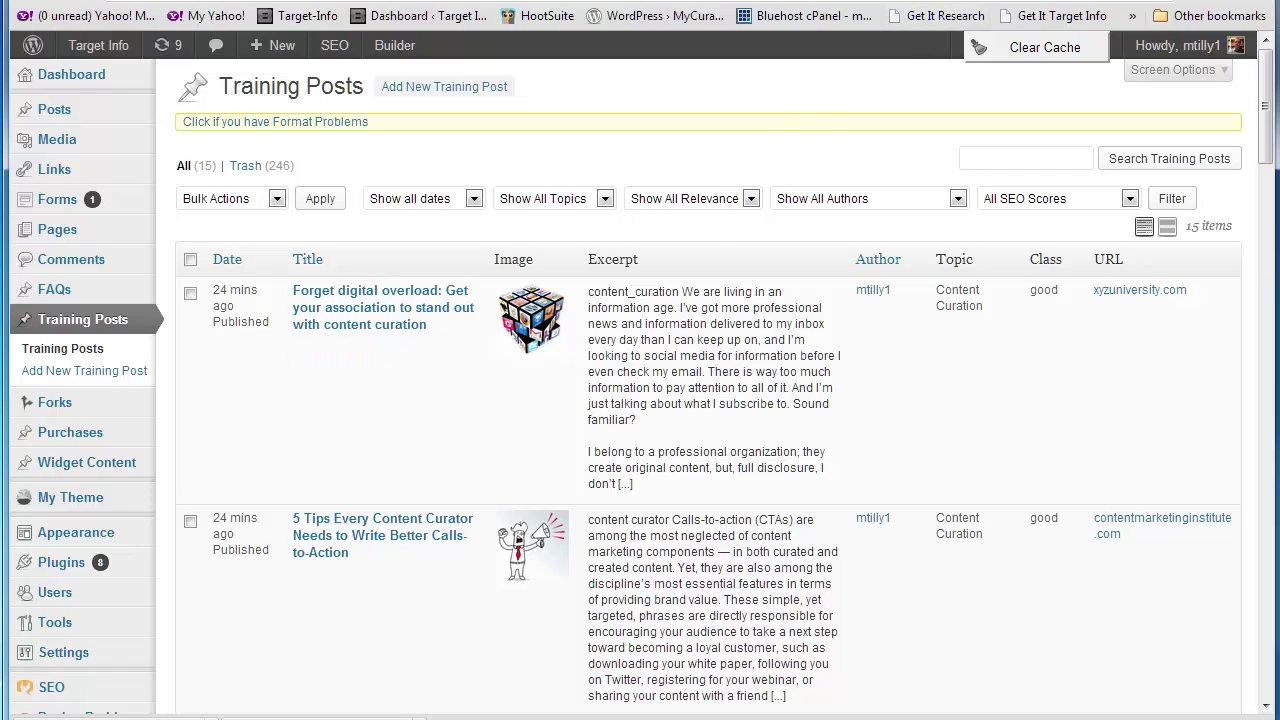
mouse_move(643, 330)
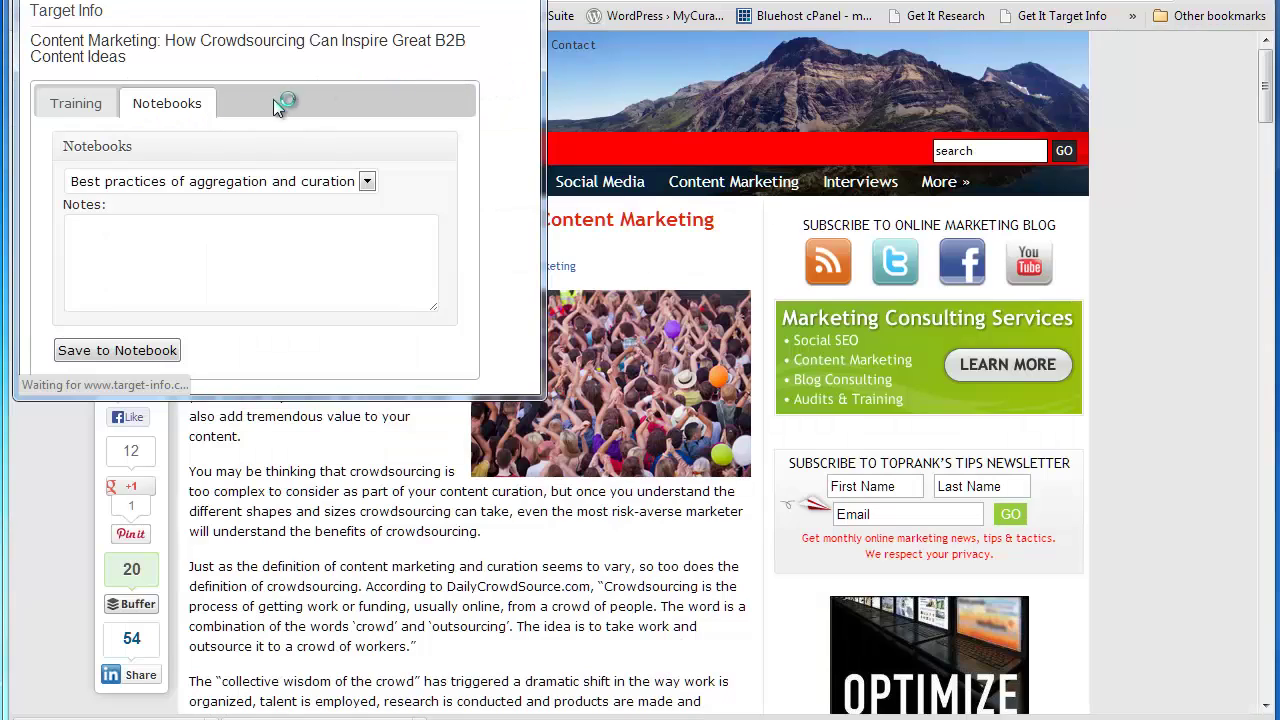
click(90, 105)
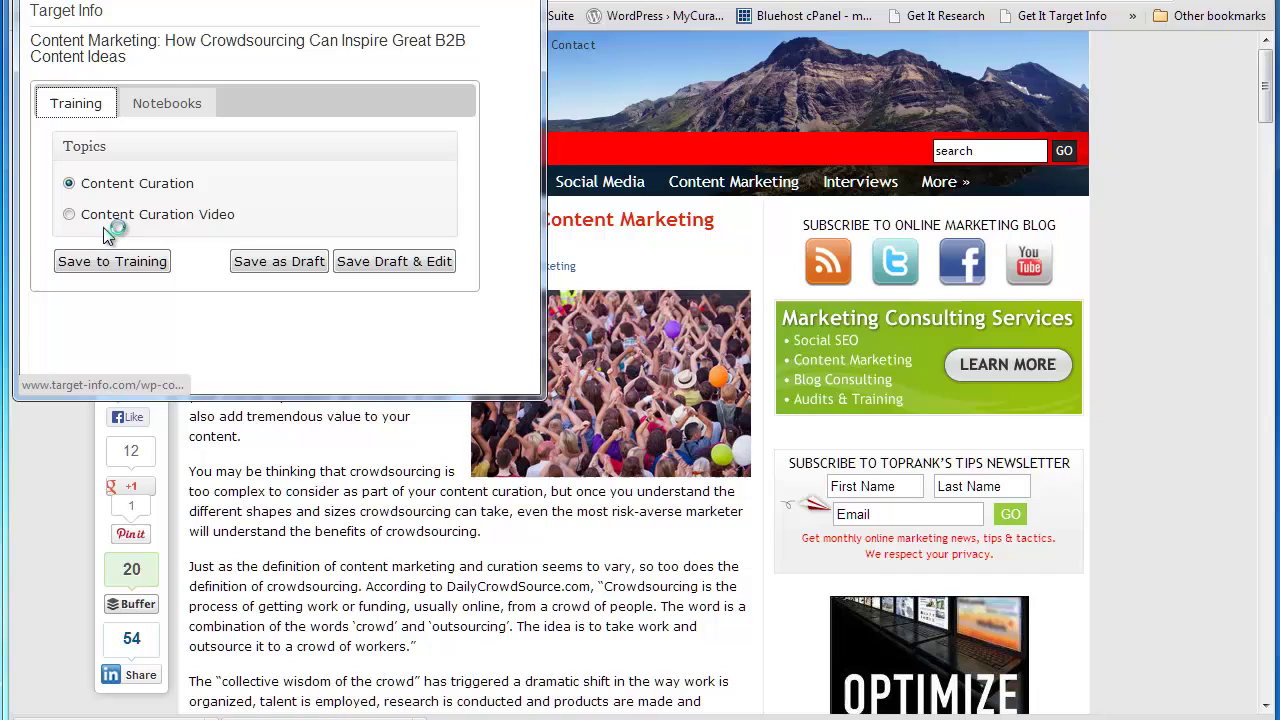
click(170, 103)
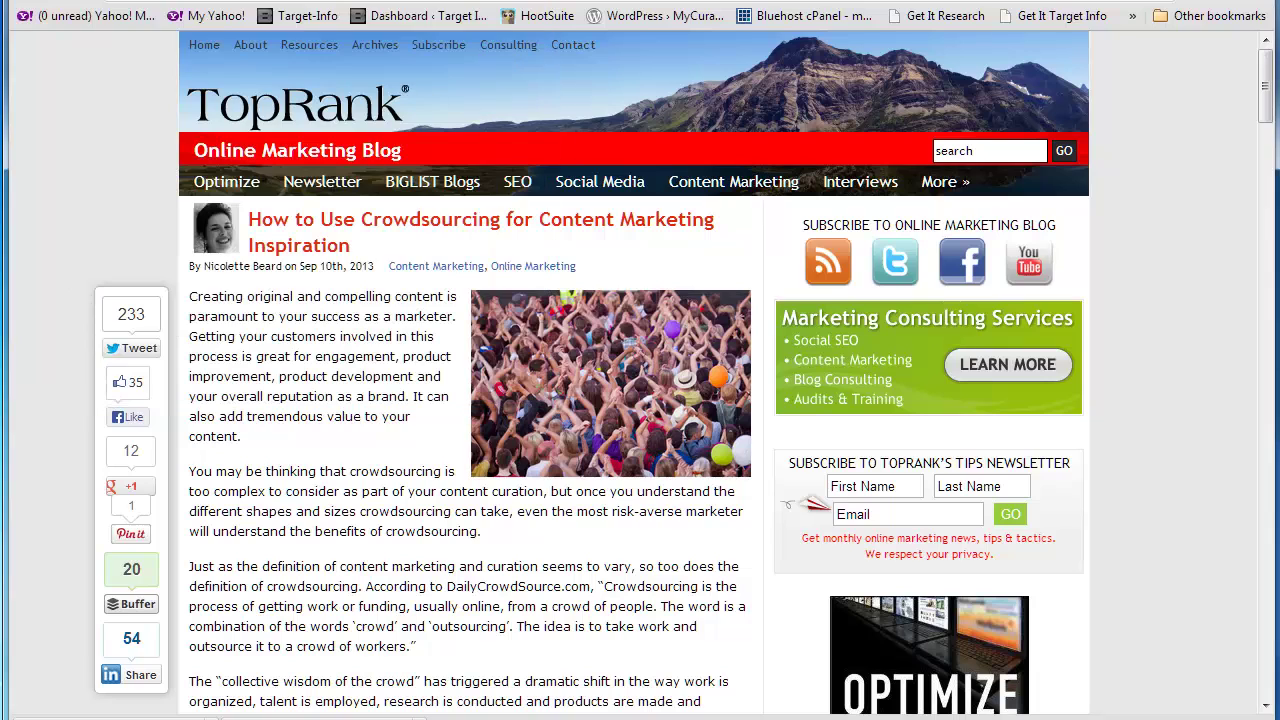
key(ctrl+Tab)
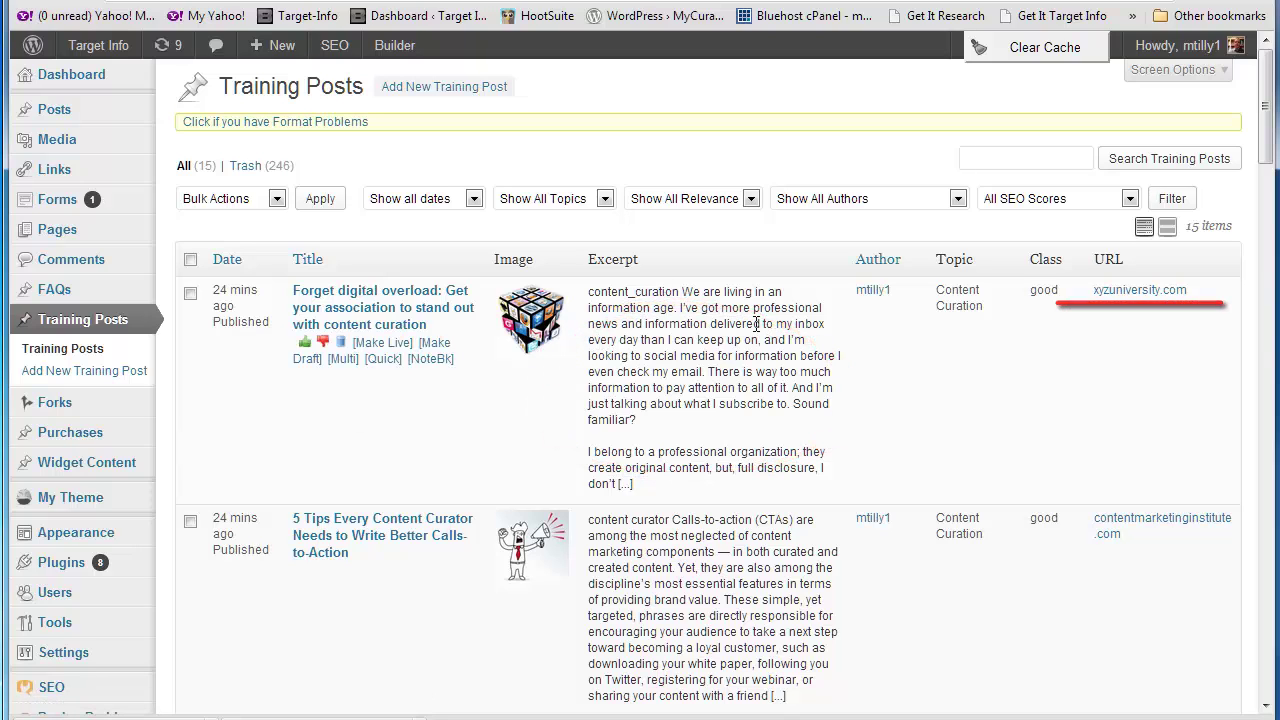
click(391, 318)
scroll(441, 338, down, 3)
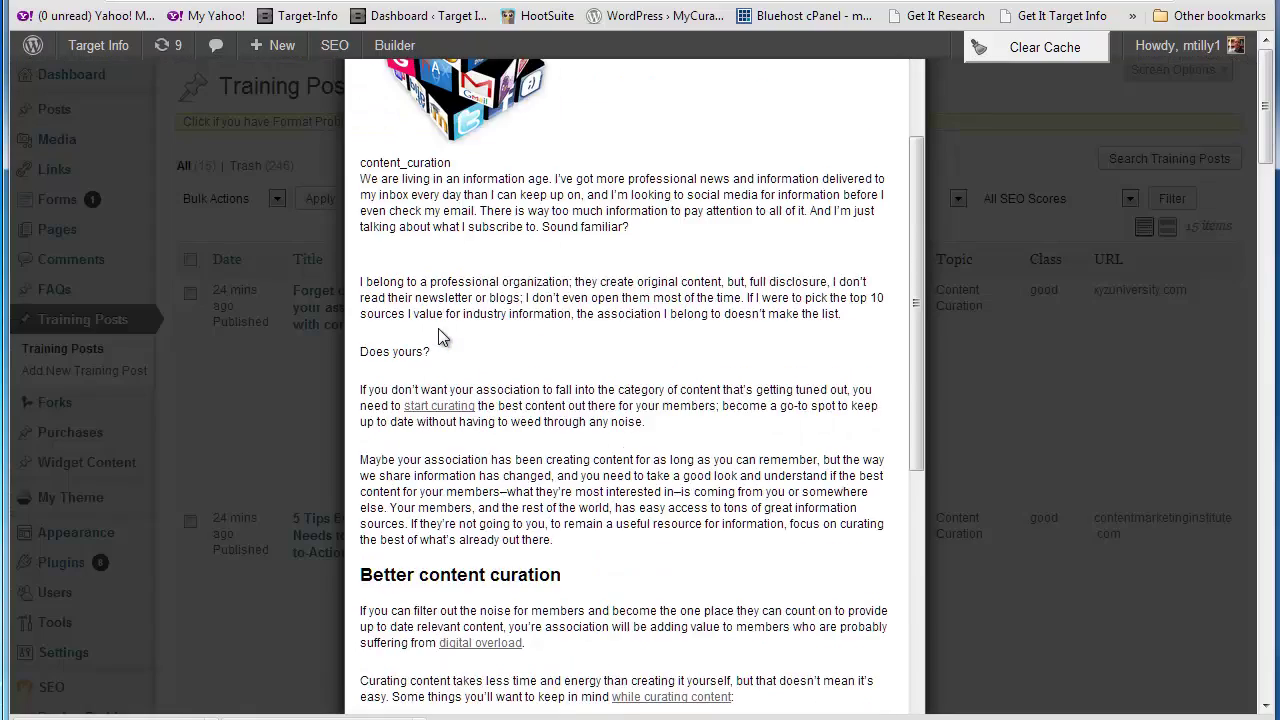
scroll(441, 338, down, 8)
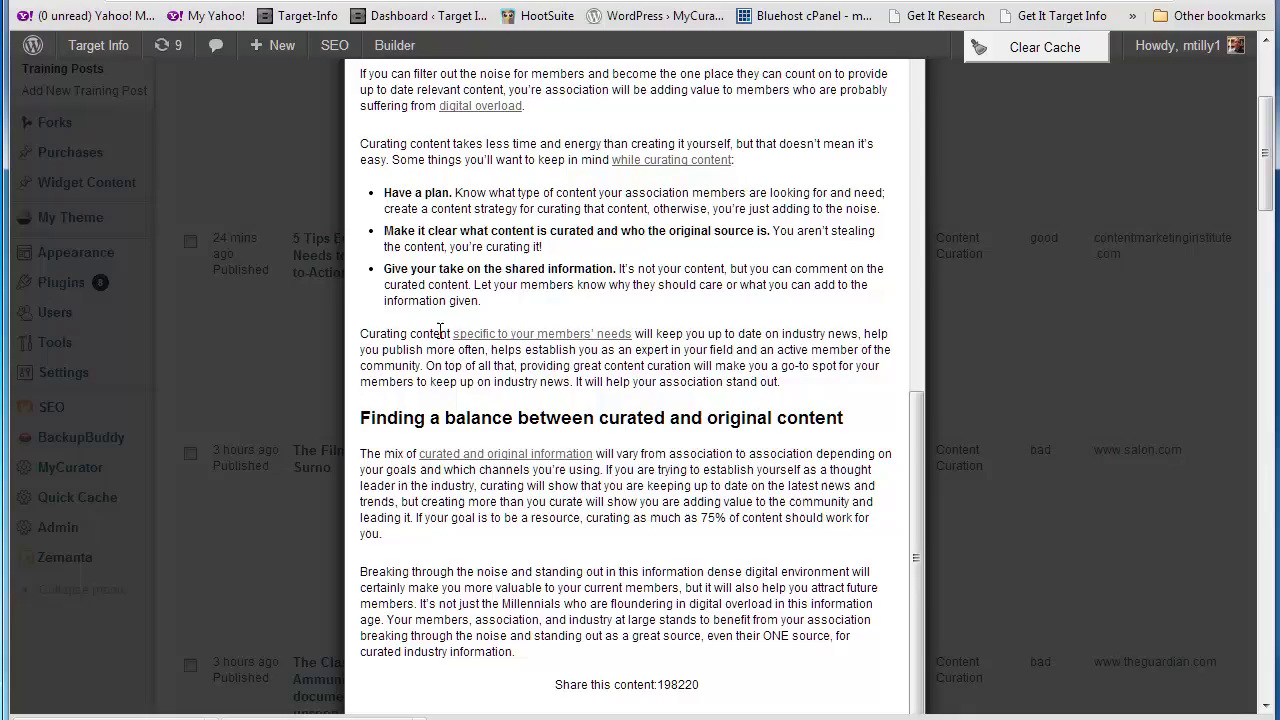
scroll(441, 333, up, 10)
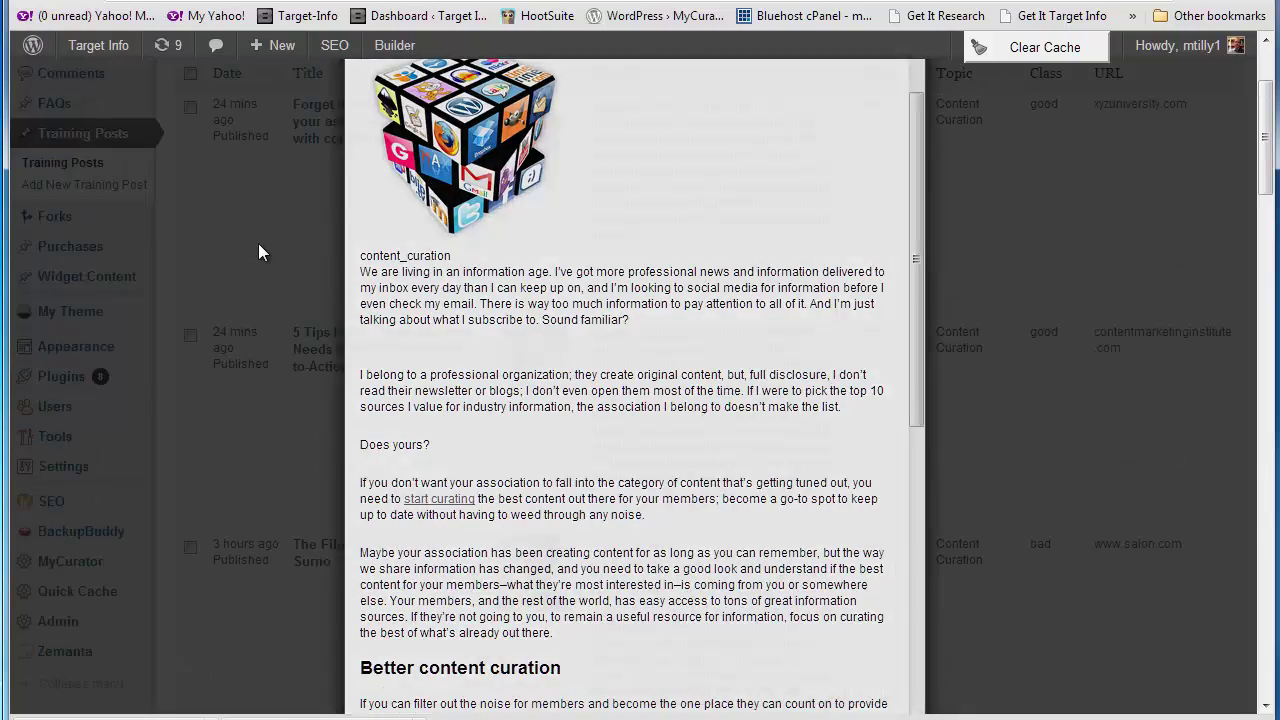
click(258, 245)
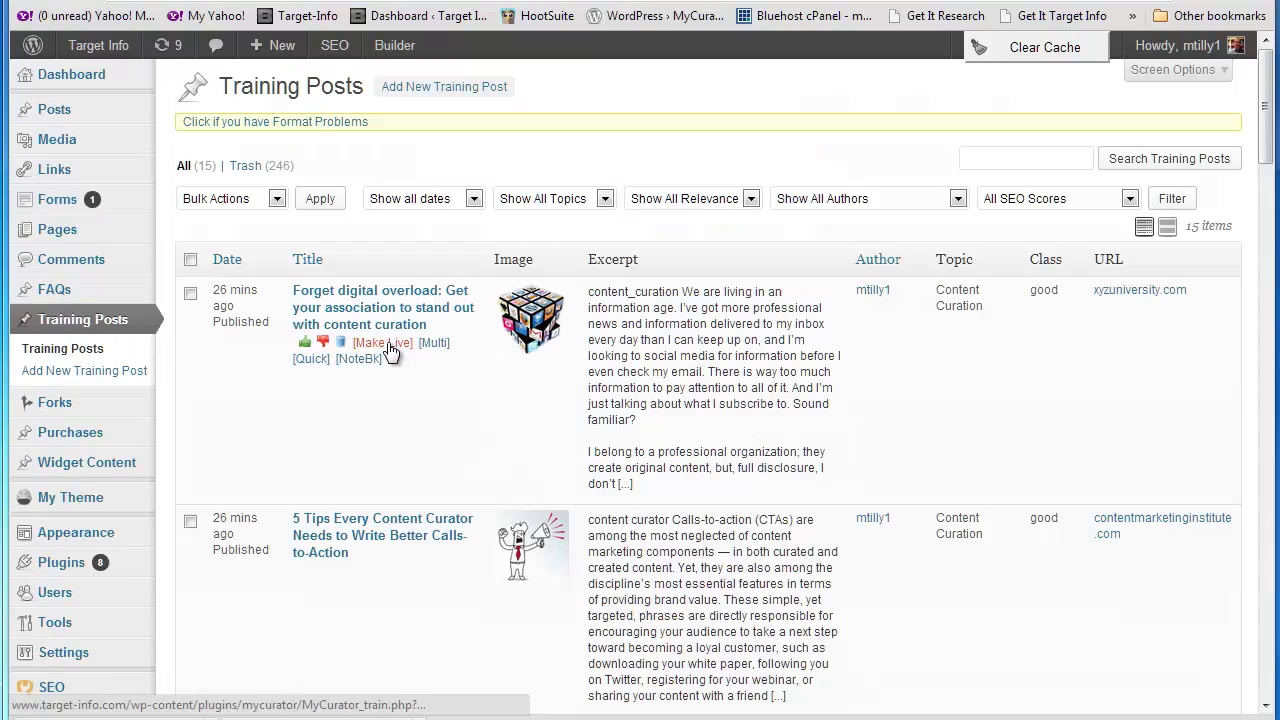
Turn the first training post into an editable draft and review its content
click(390, 350)
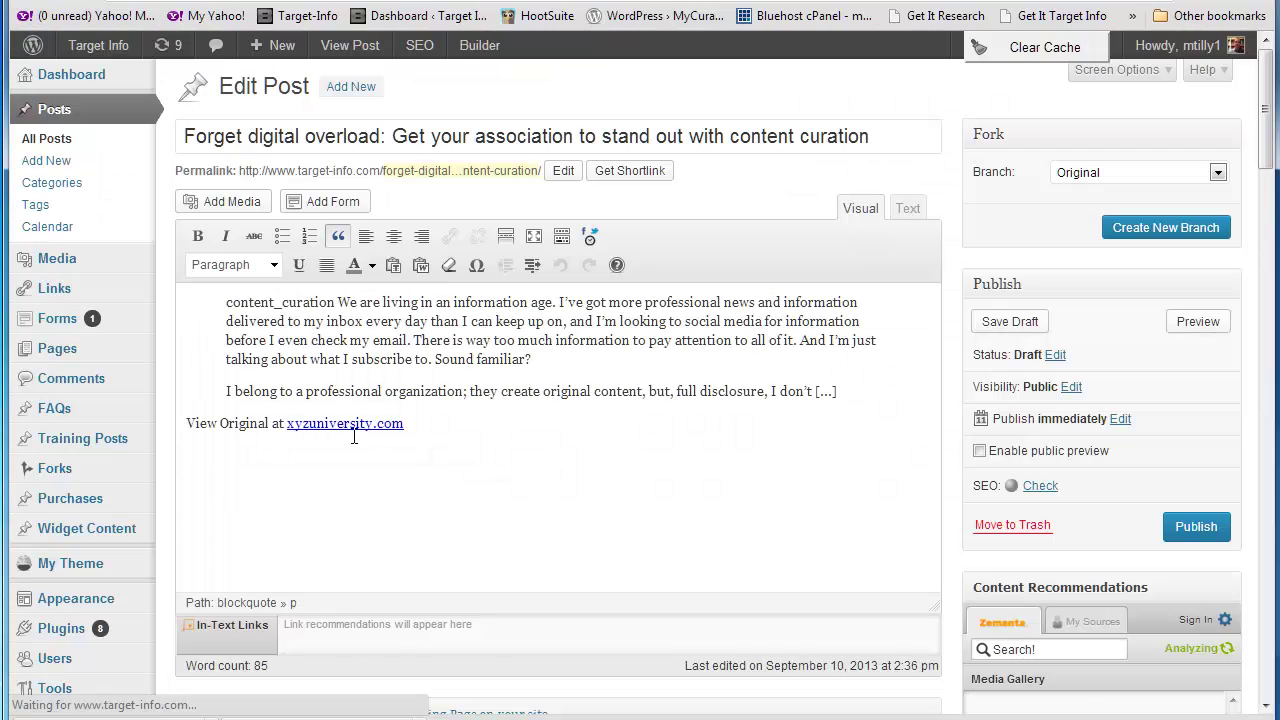
scroll(496, 431, down, 5)
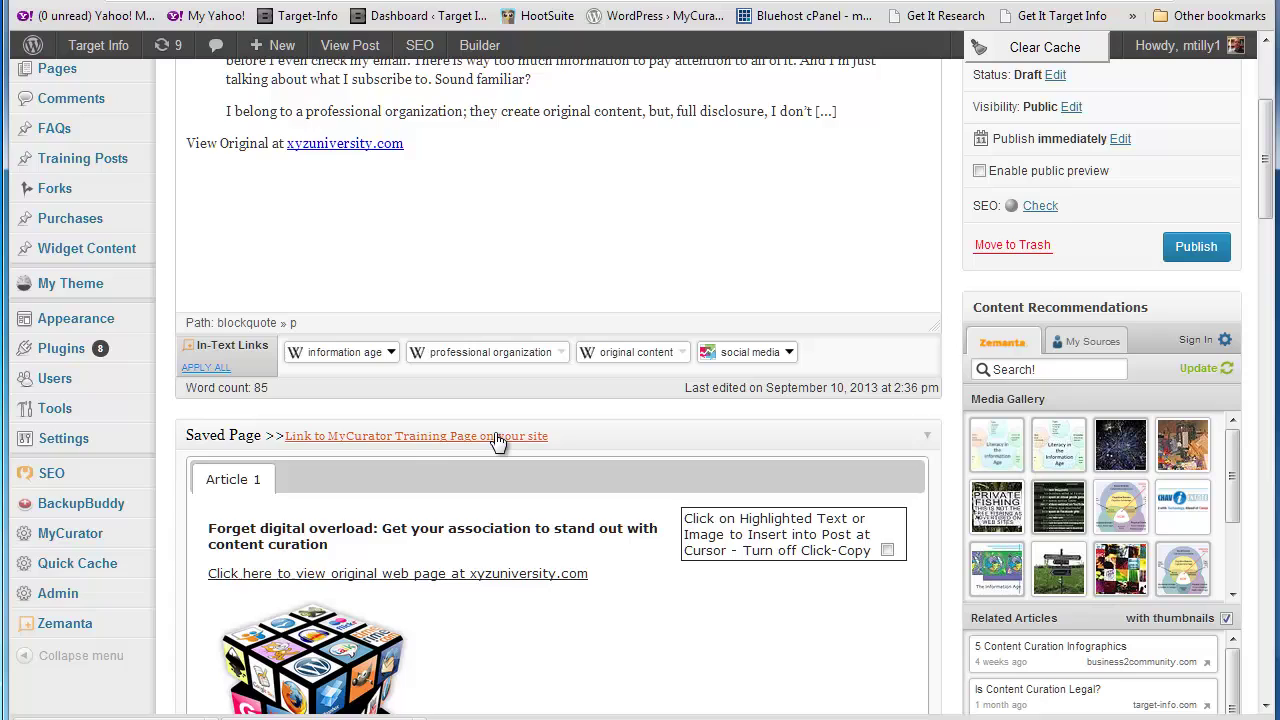
scroll(490, 450, down, 1)
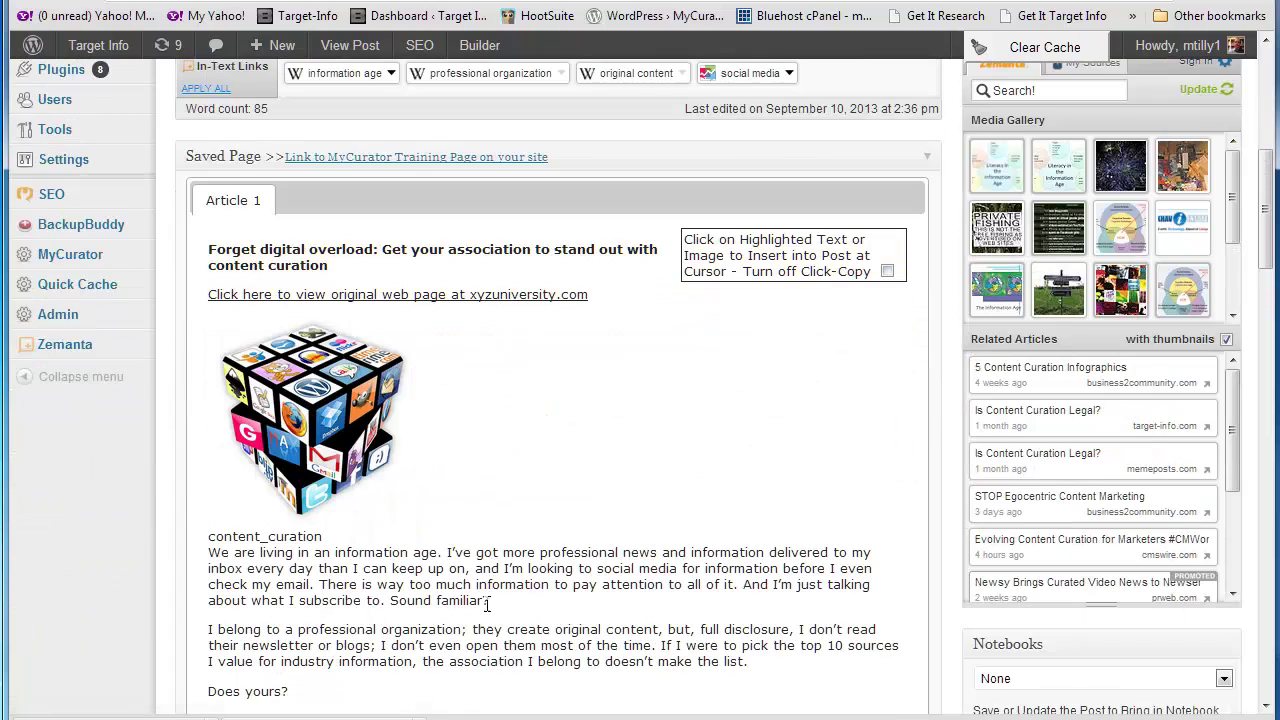
scroll(452, 520, down, 2)
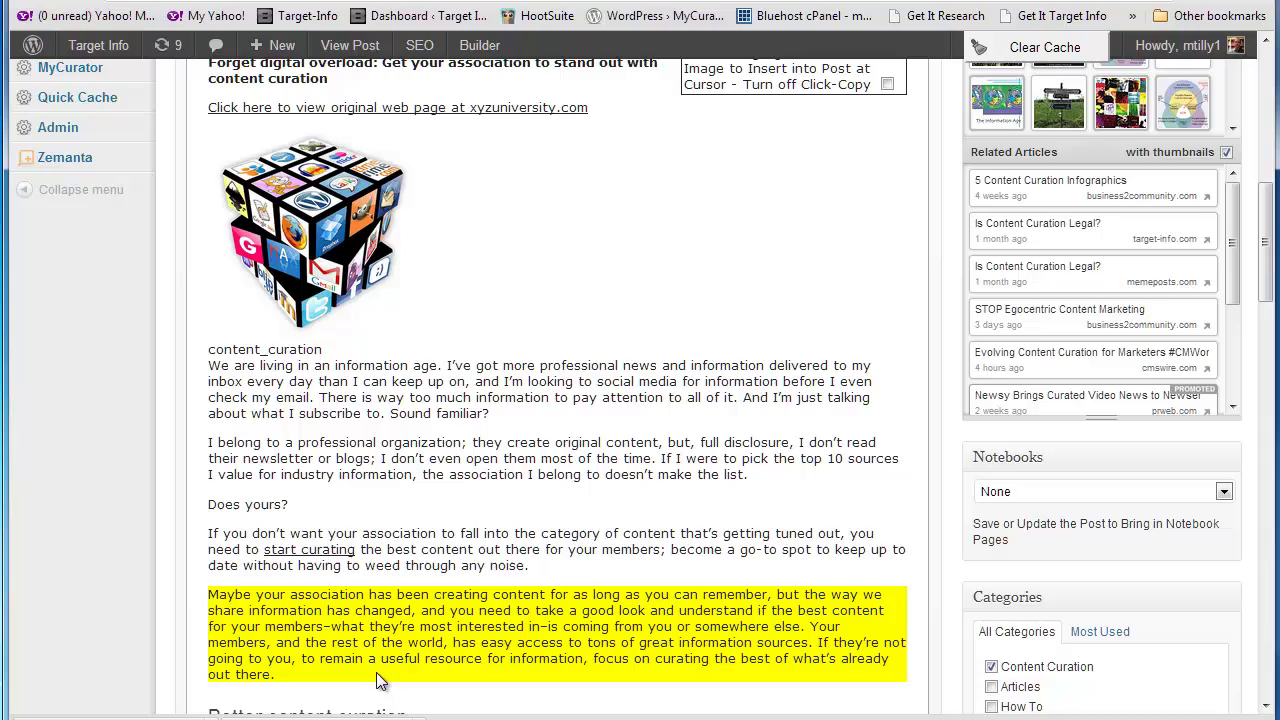
scroll(378, 680, down, 1)
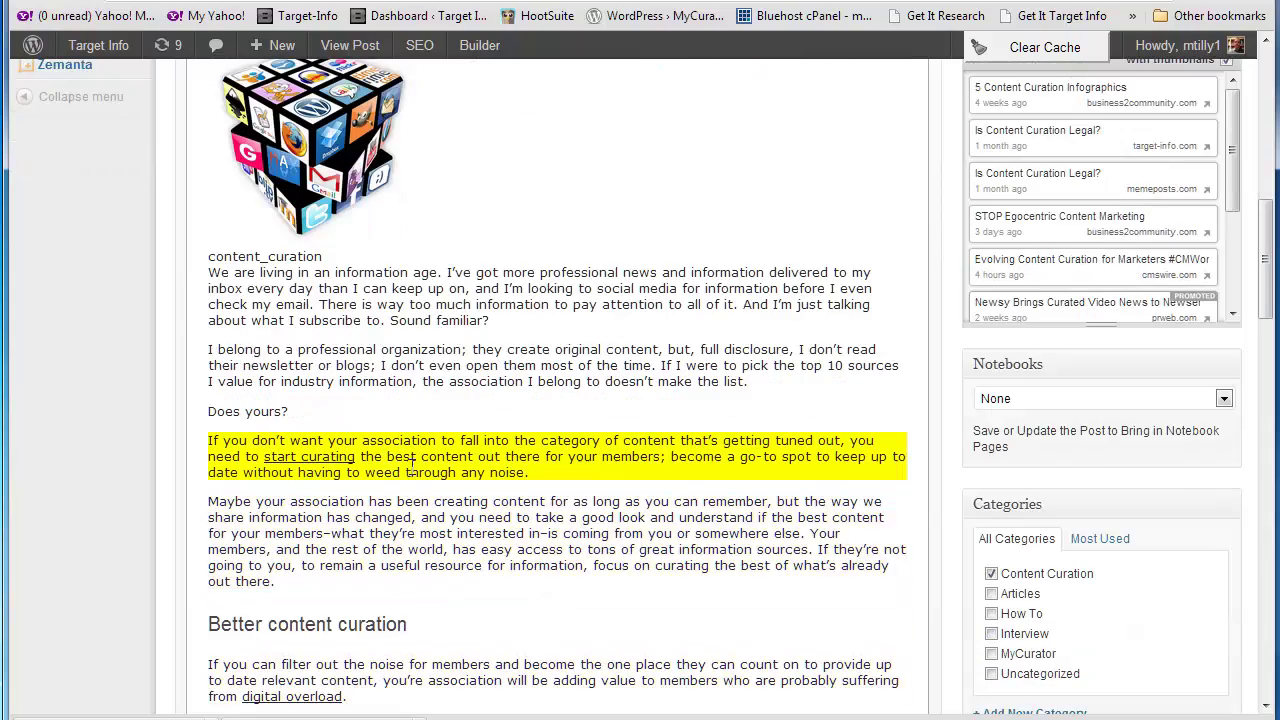
scroll(428, 438, up, 7)
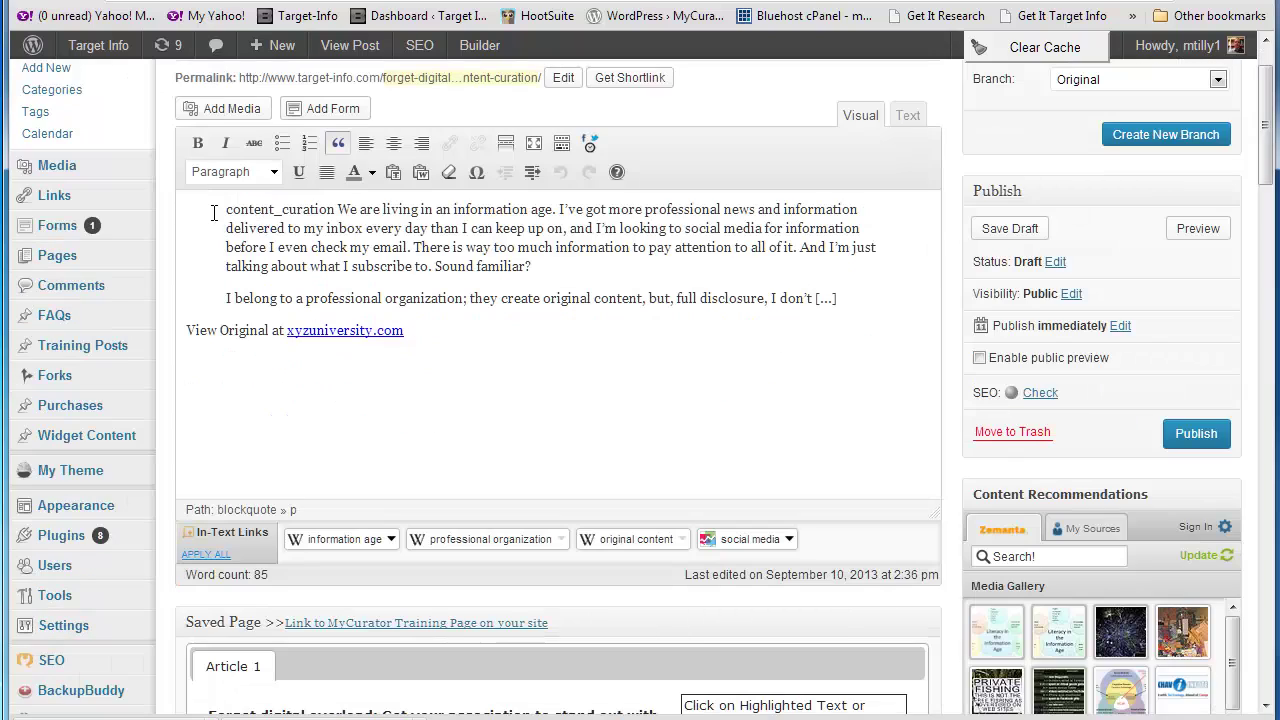
Insert the saved article's cube image, right-aligned, beside the quoted excerpt
drag(222, 212, 888, 303)
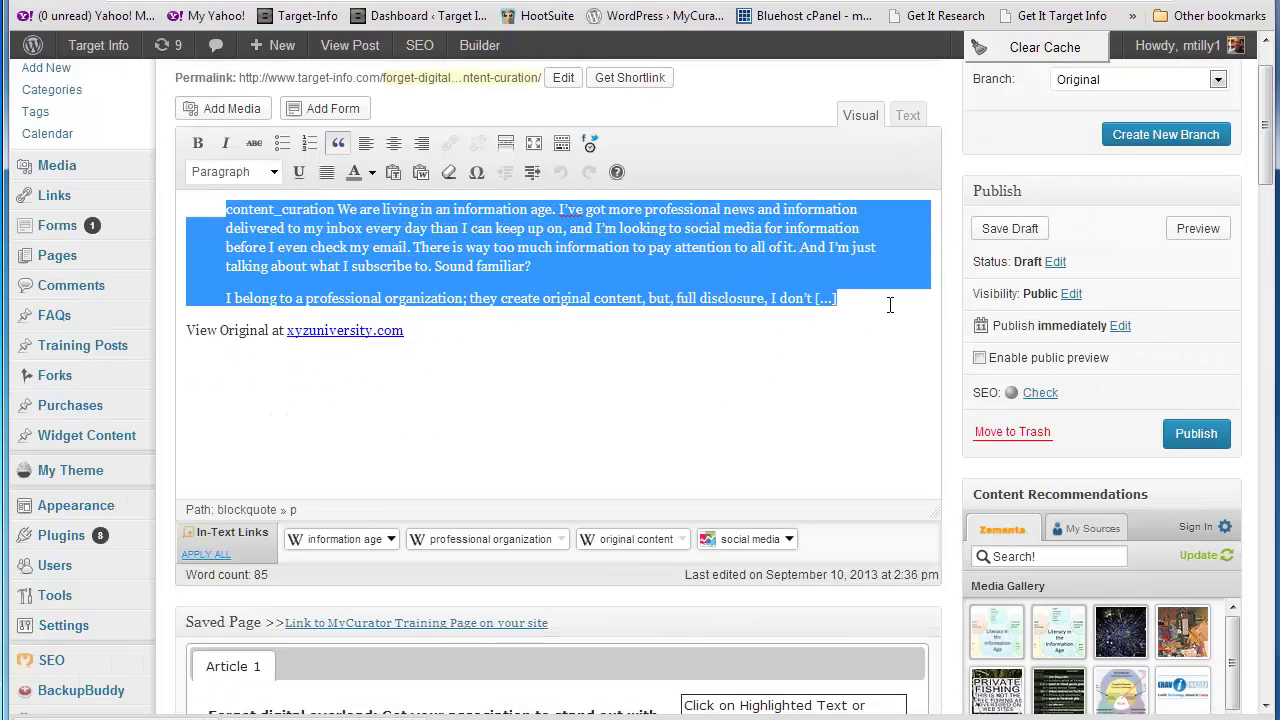
scroll(705, 603, down, 6)
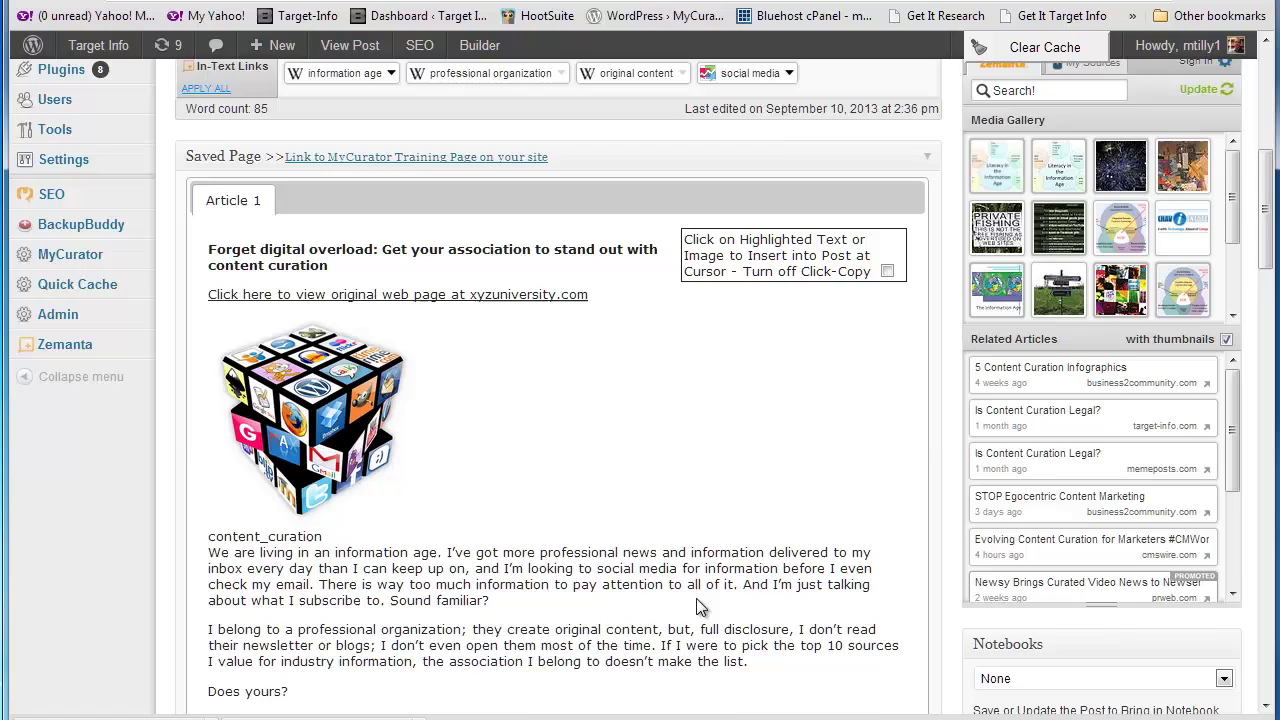
scroll(685, 610, down, 1)
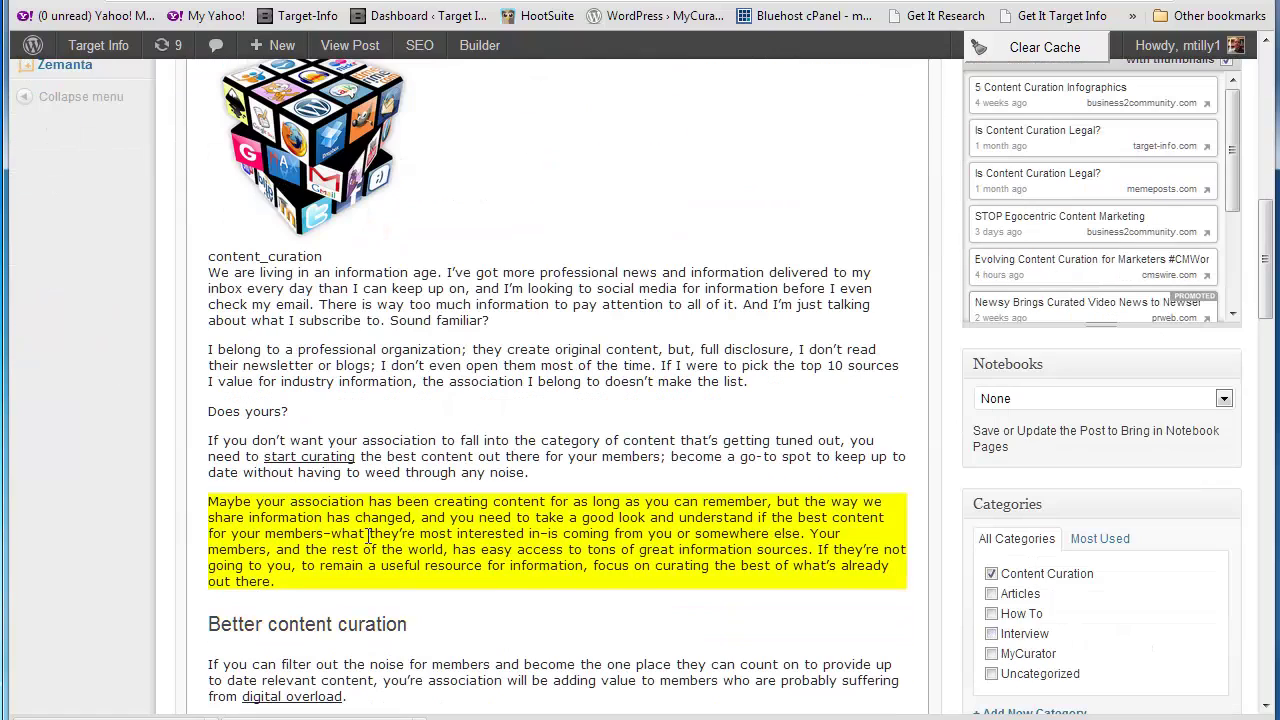
scroll(370, 537, up, 2)
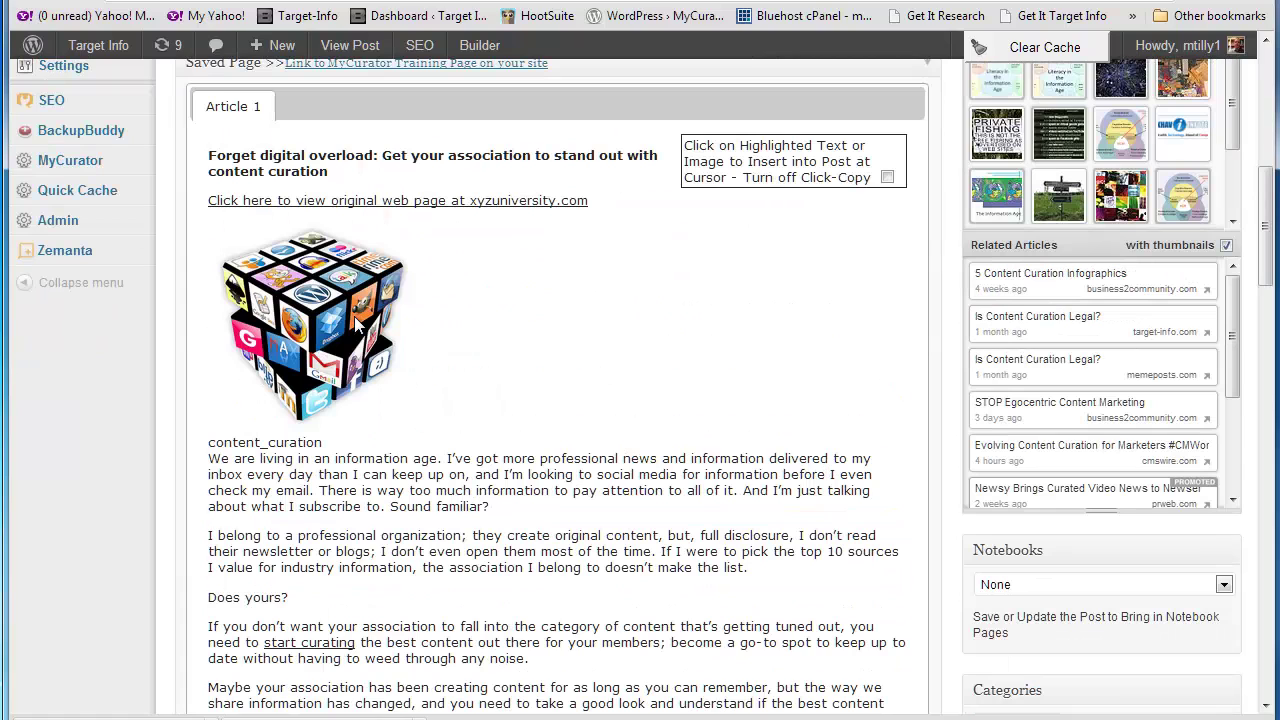
click(354, 316)
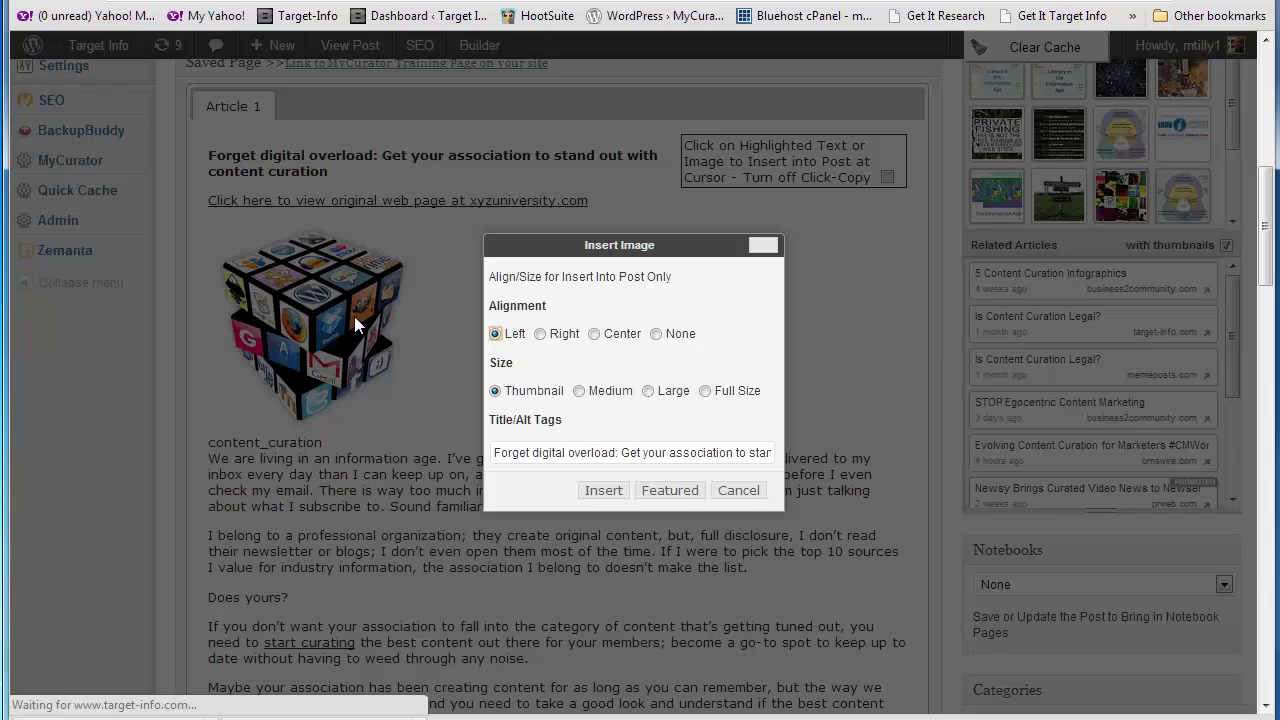
click(541, 334)
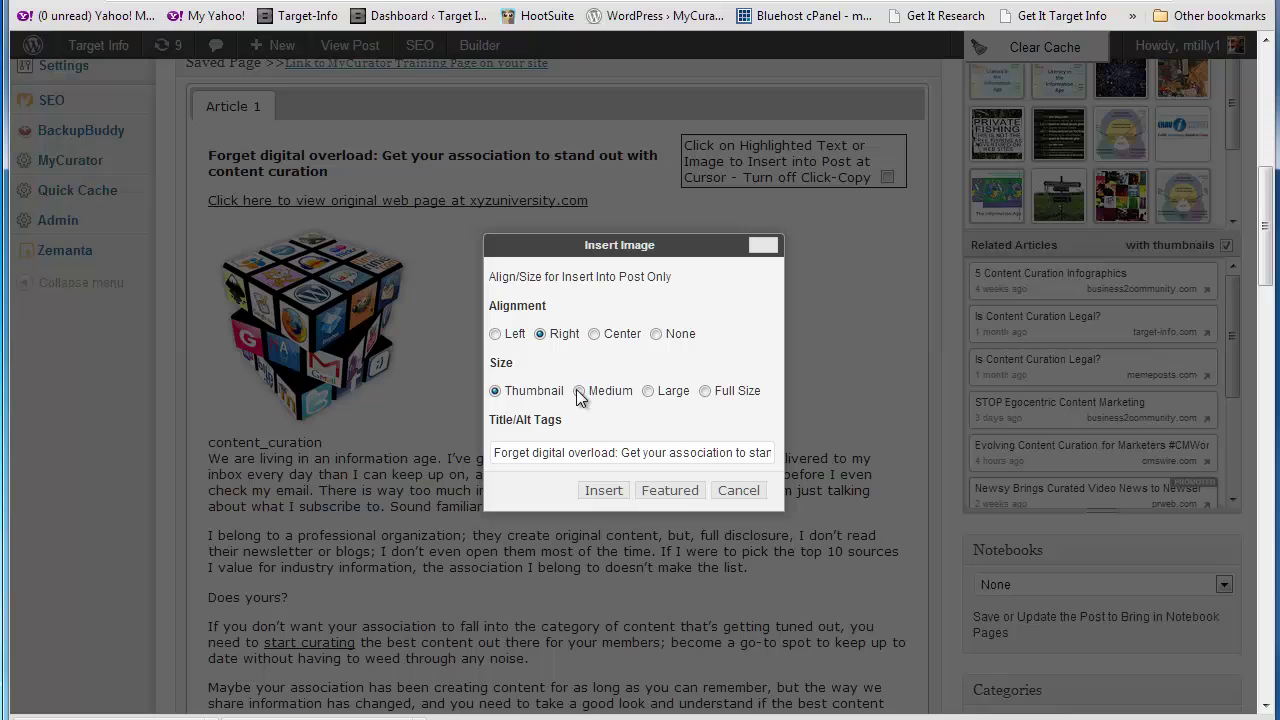
click(603, 491)
scroll(601, 487, up, 7)
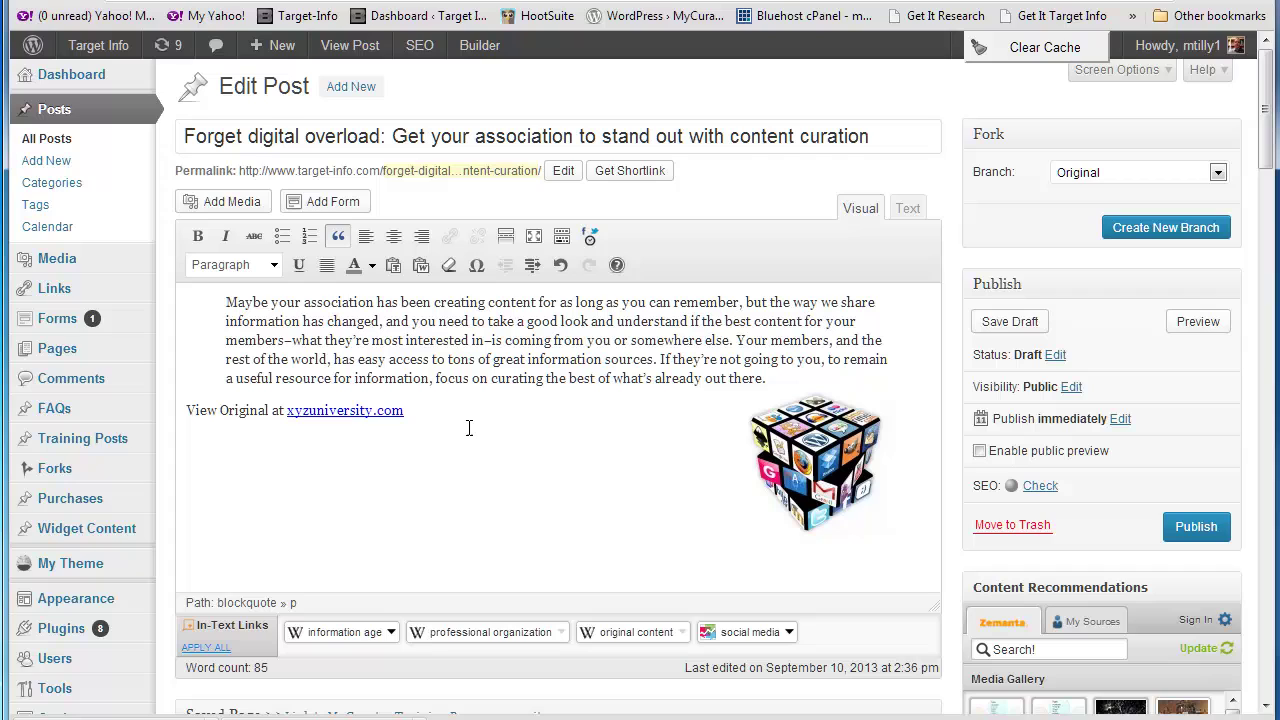
Paste two introductory paragraphs about associations above the quoted passage
click(218, 304)
text(Associations can be great users of content curation.  They have a built in membership ready to read news about their industry. In addition, they have a duty to get information out to interested third parties as well as political entities.  Curating information can be a great way to do this.)
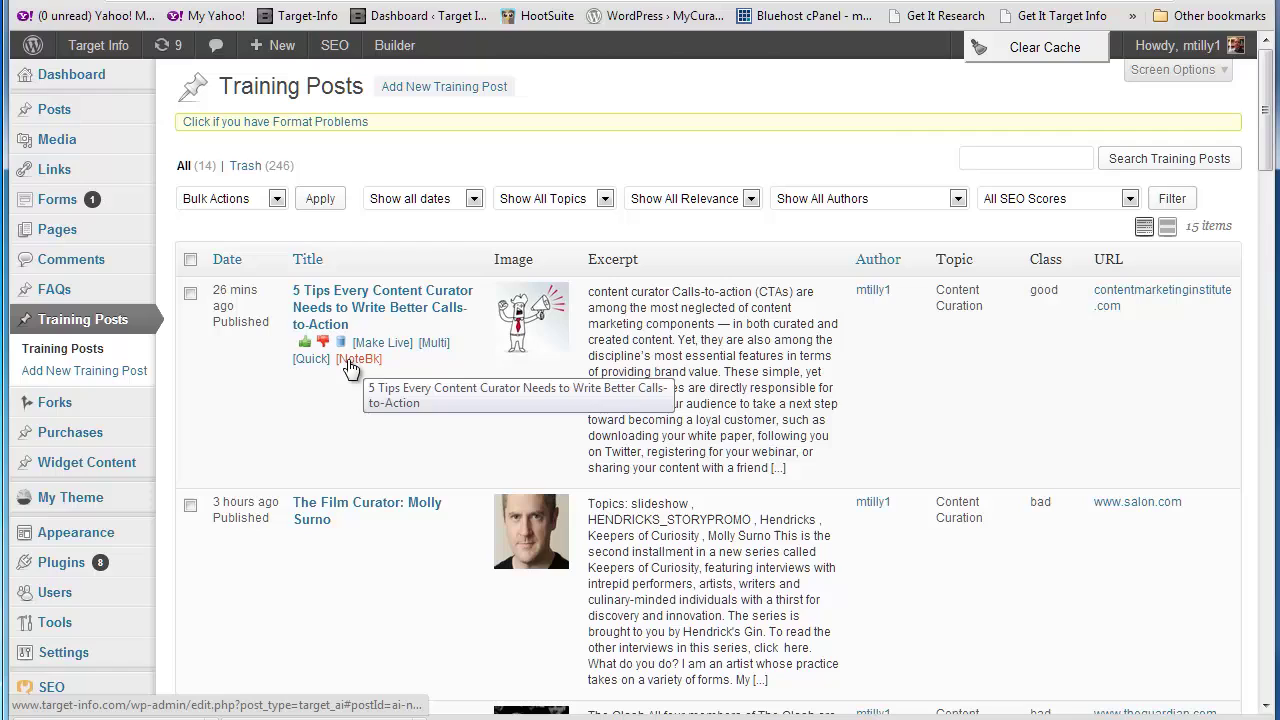
Preview the calls-to-action training post, close it unpublished, and tick the first post
click(316, 360)
click(469, 162)
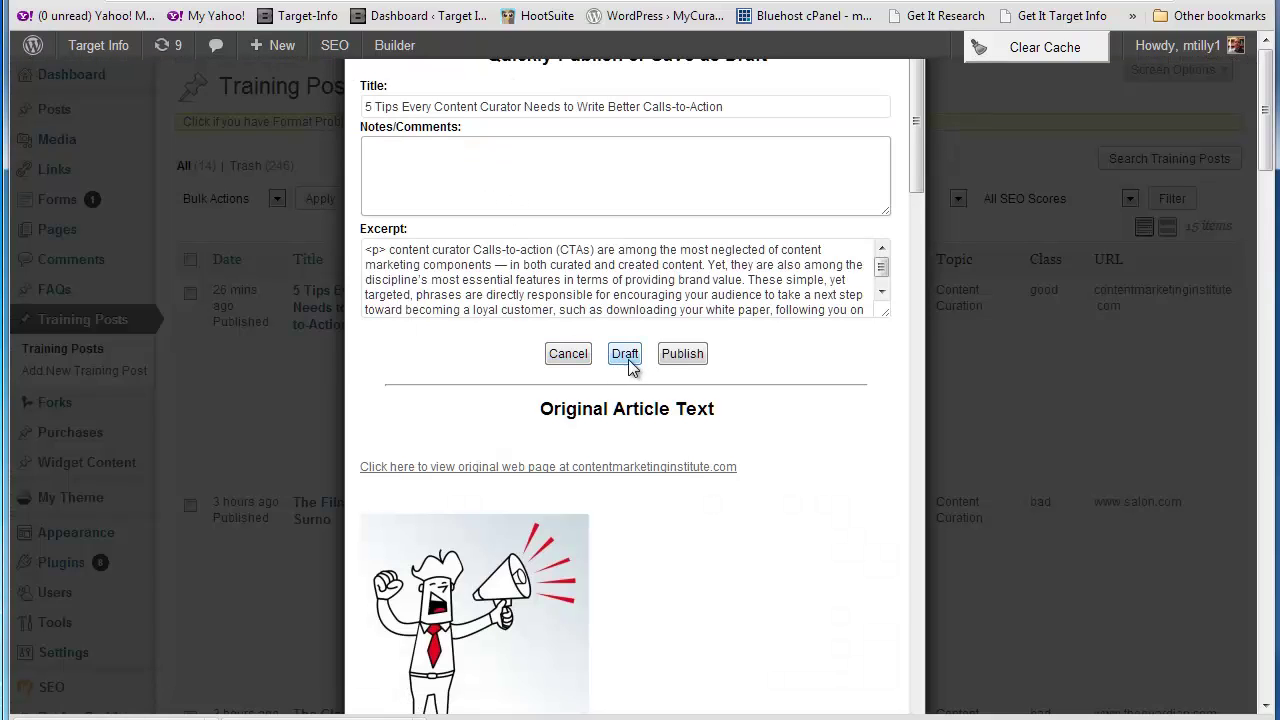
scroll(434, 268, down, 3)
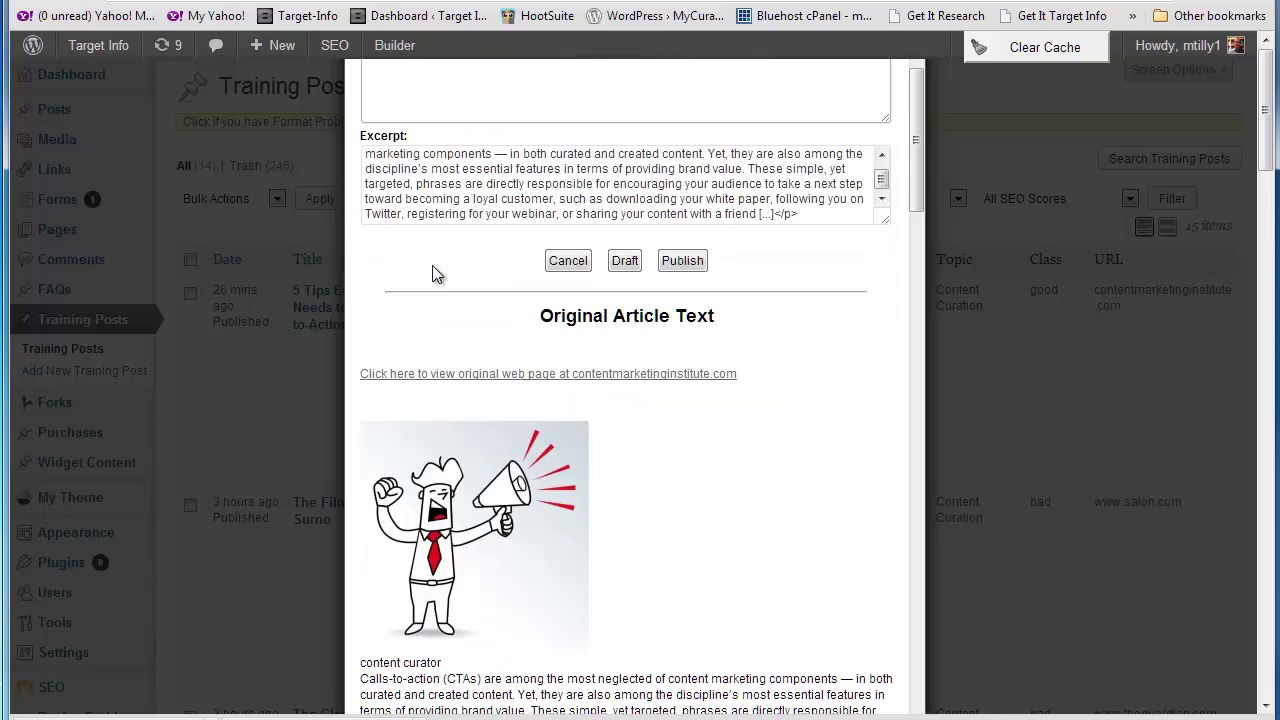
scroll(434, 550, down, 4)
scroll(434, 550, up, 2)
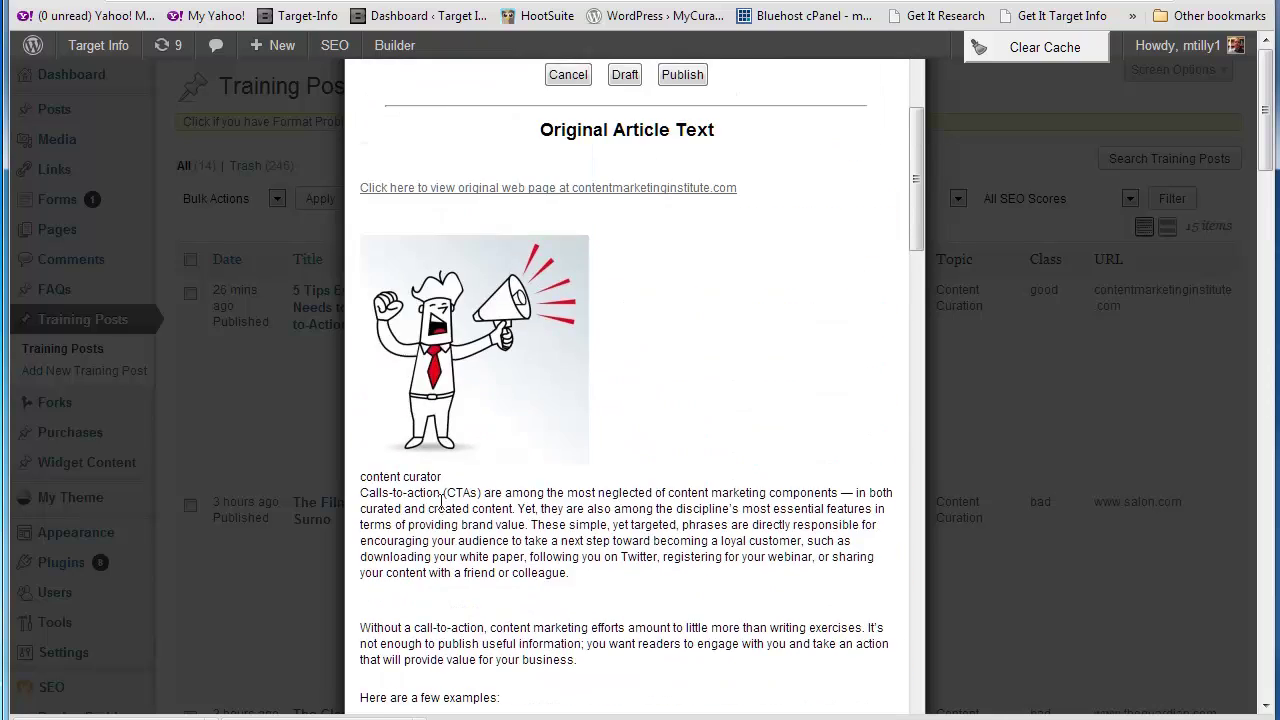
click(208, 307)
click(190, 293)
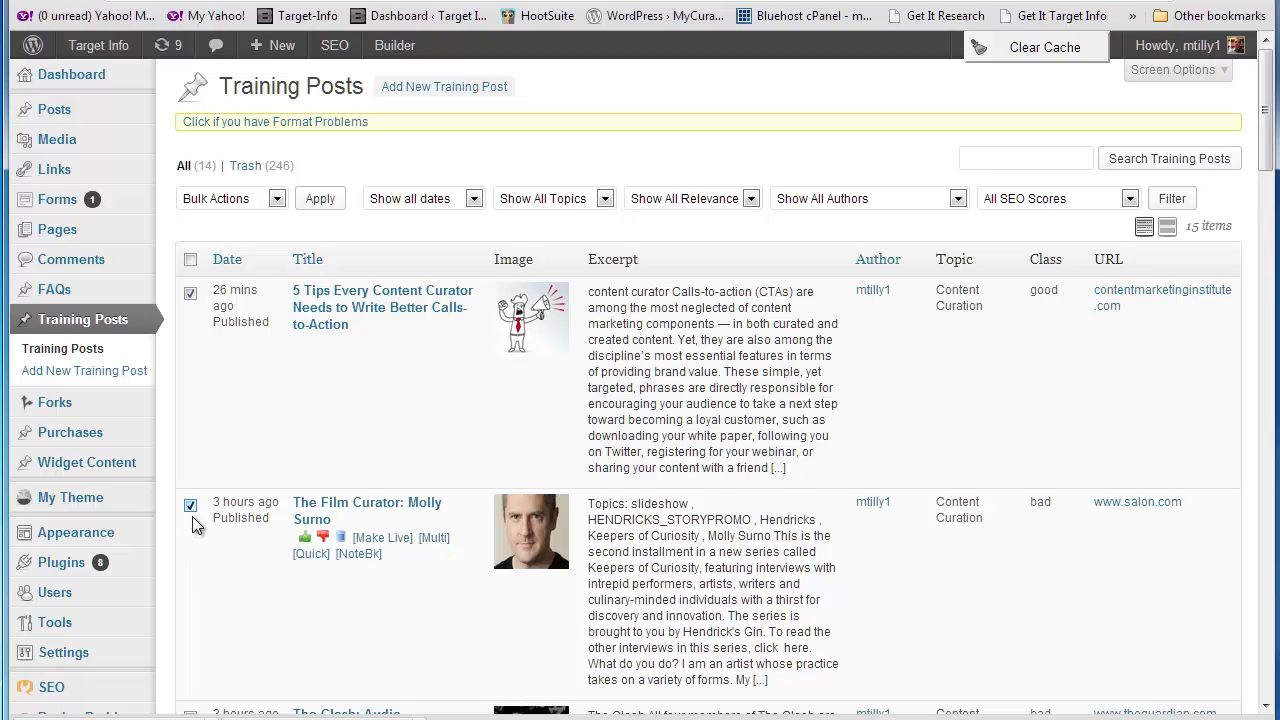
Also tick The Clash post and view the Bulk Actions list without choosing an action
scroll(200, 540, down, 3)
click(190, 437)
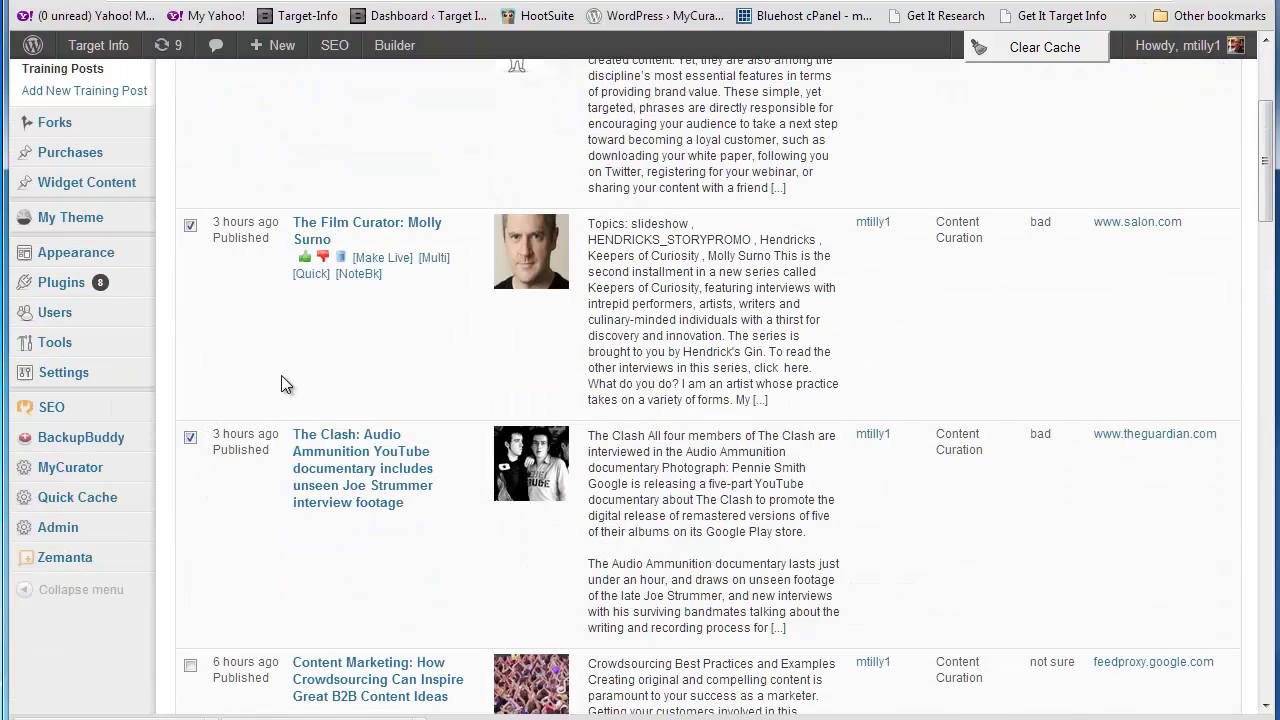
scroll(281, 370, up, 3)
scroll(281, 364, down, 1)
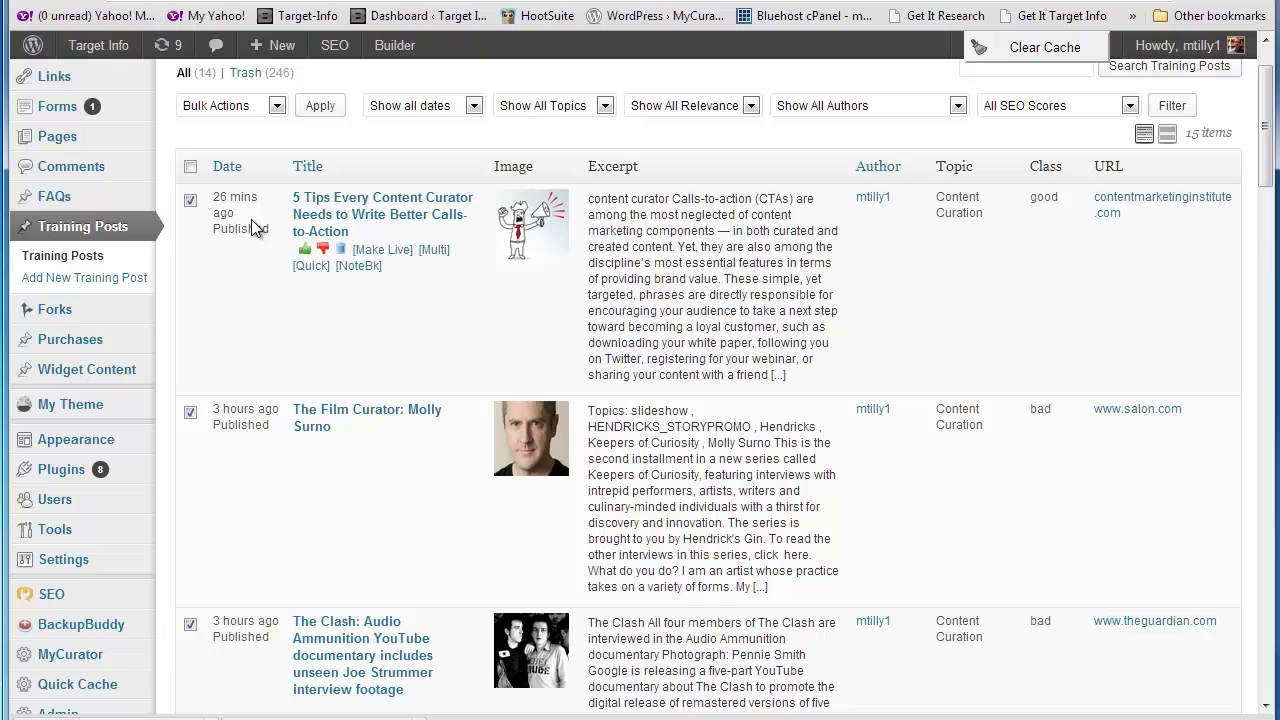
click(241, 110)
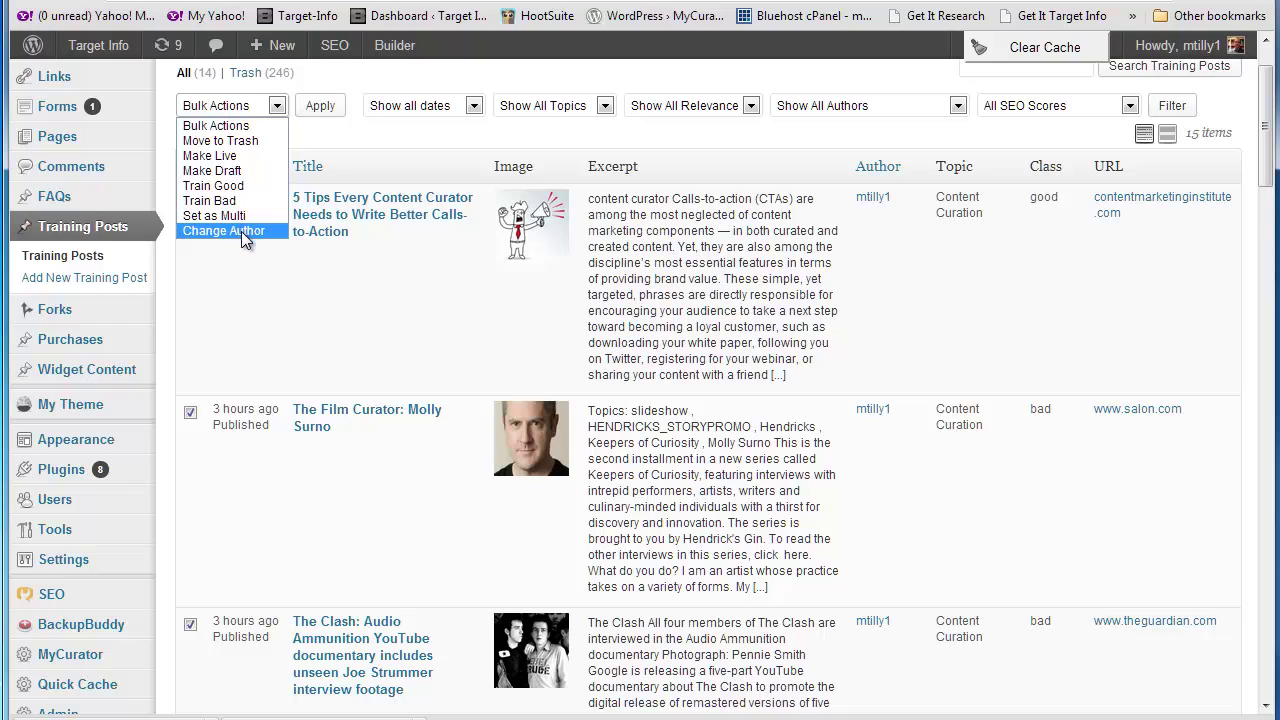
click(276, 322)
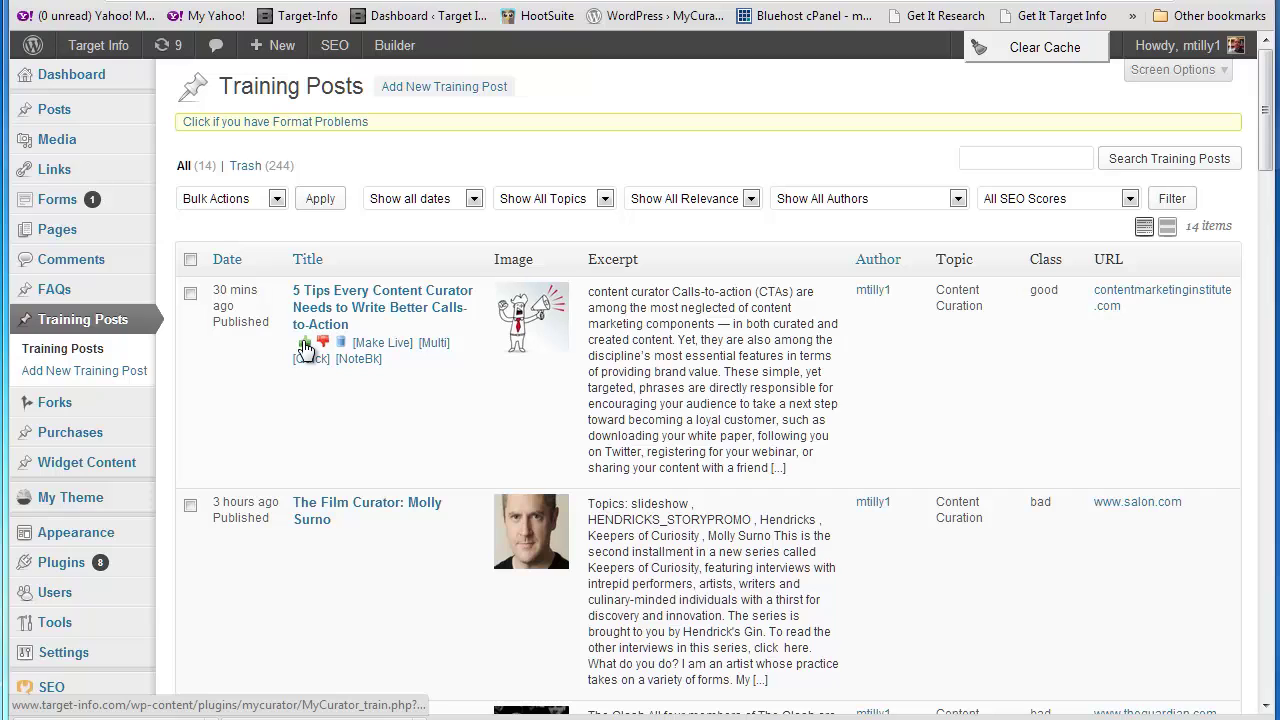
Rate the calls-to-action post good and The Film Curator post bad
click(305, 346)
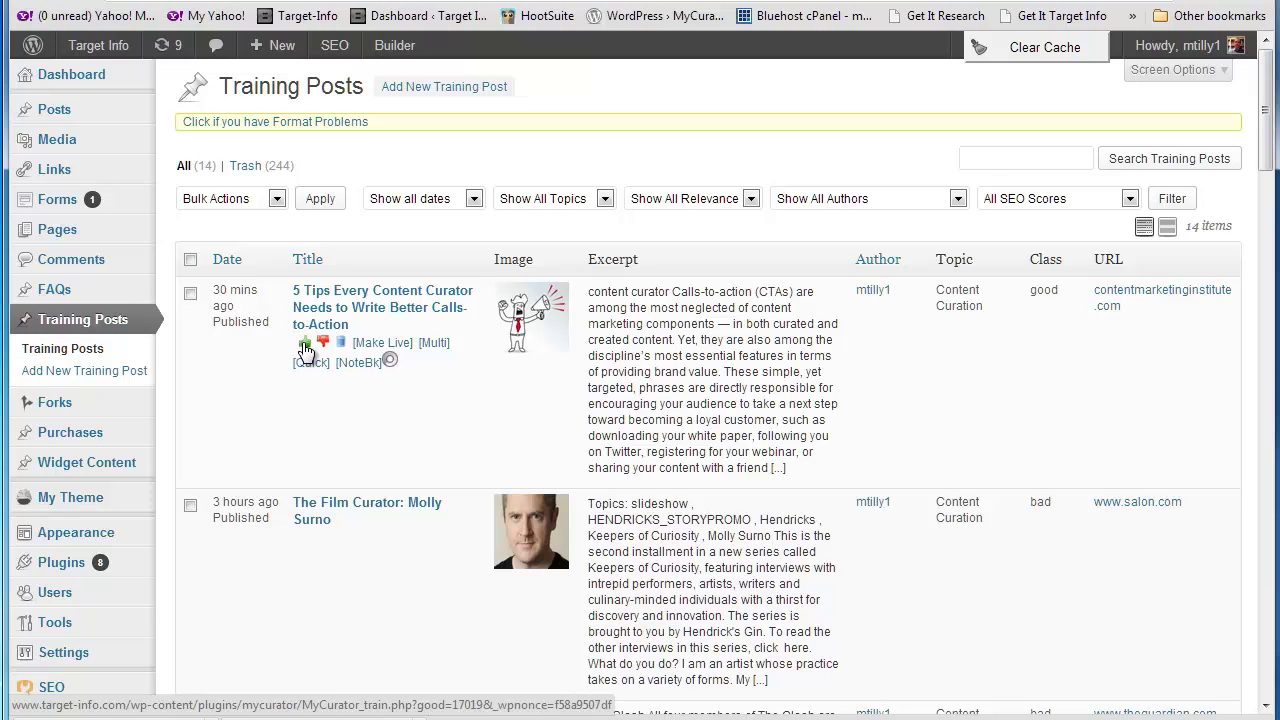
mouse_move(312, 560)
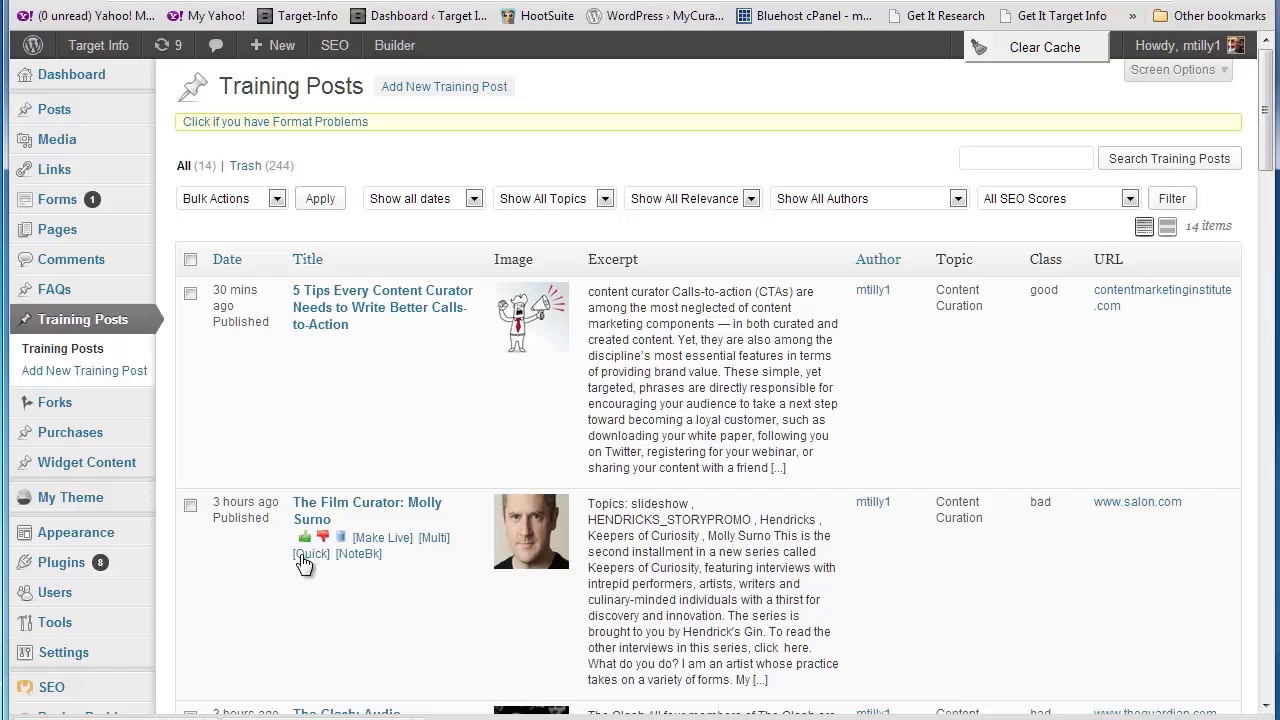
click(323, 538)
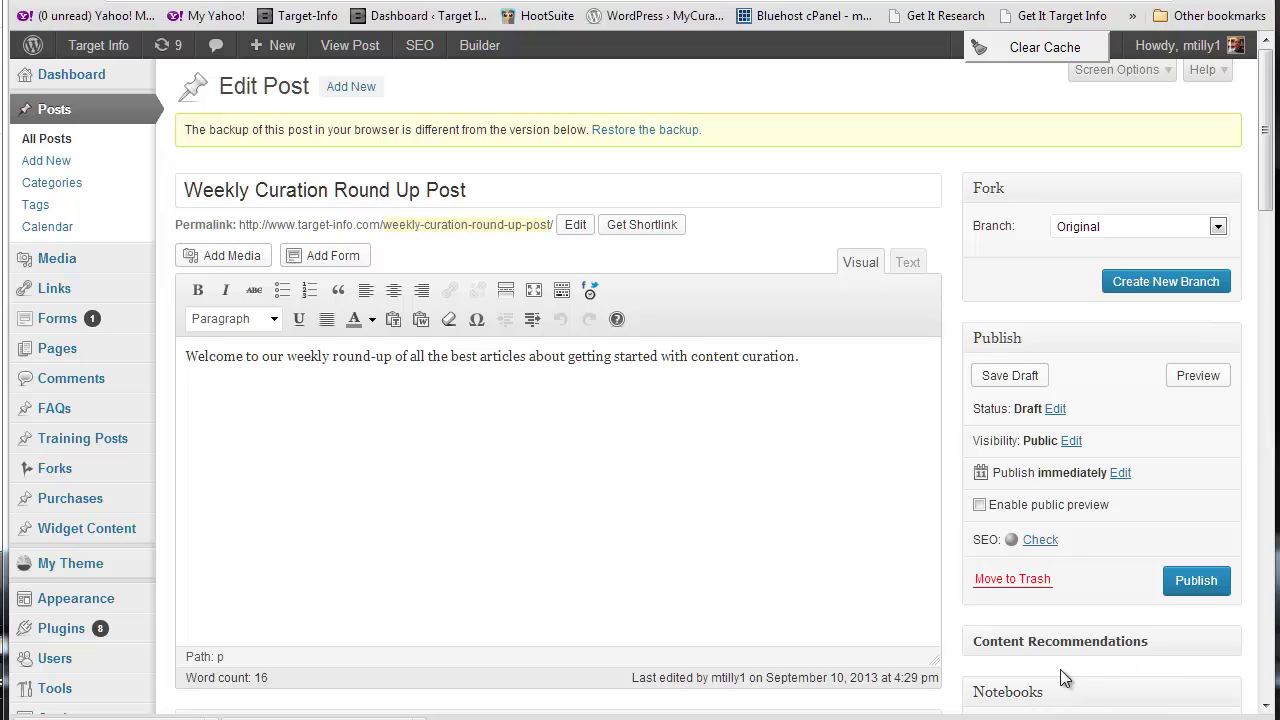
Insert the bethkanter.org original-page link from the Content Curation Primer article
scroll(1061, 670, down, 1)
scroll(1061, 668, down, 1)
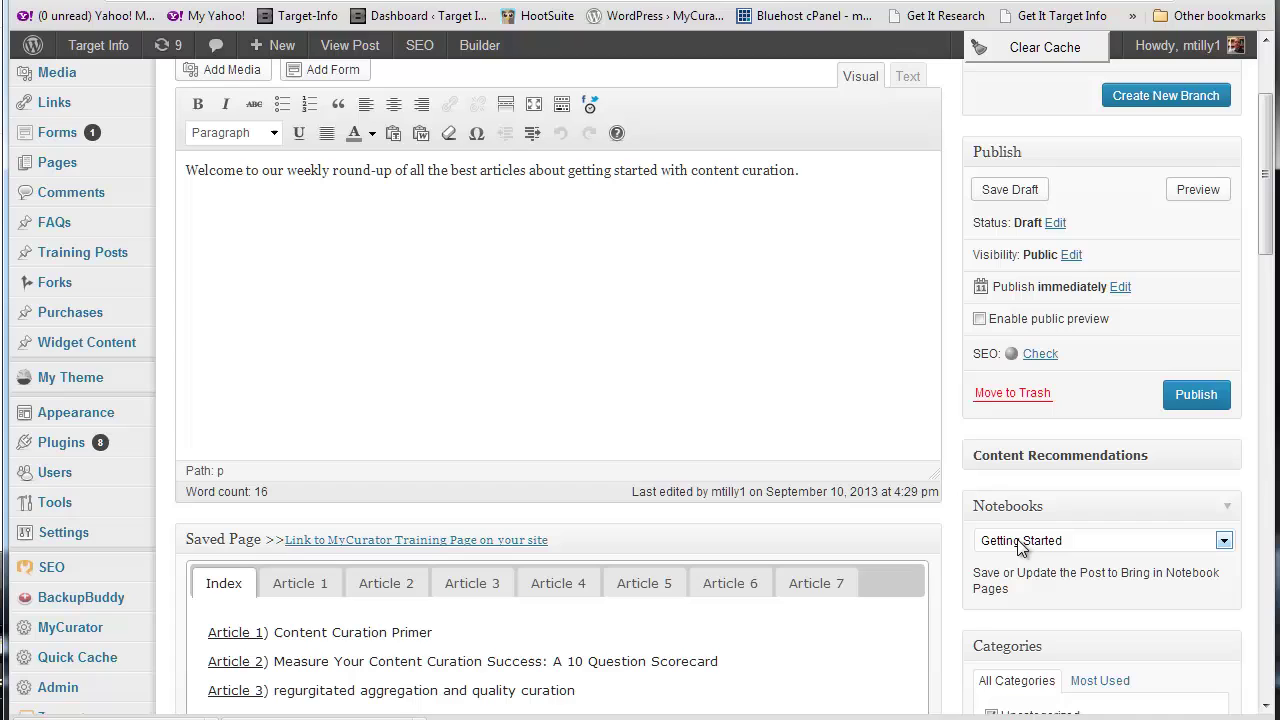
scroll(643, 631, down, 2)
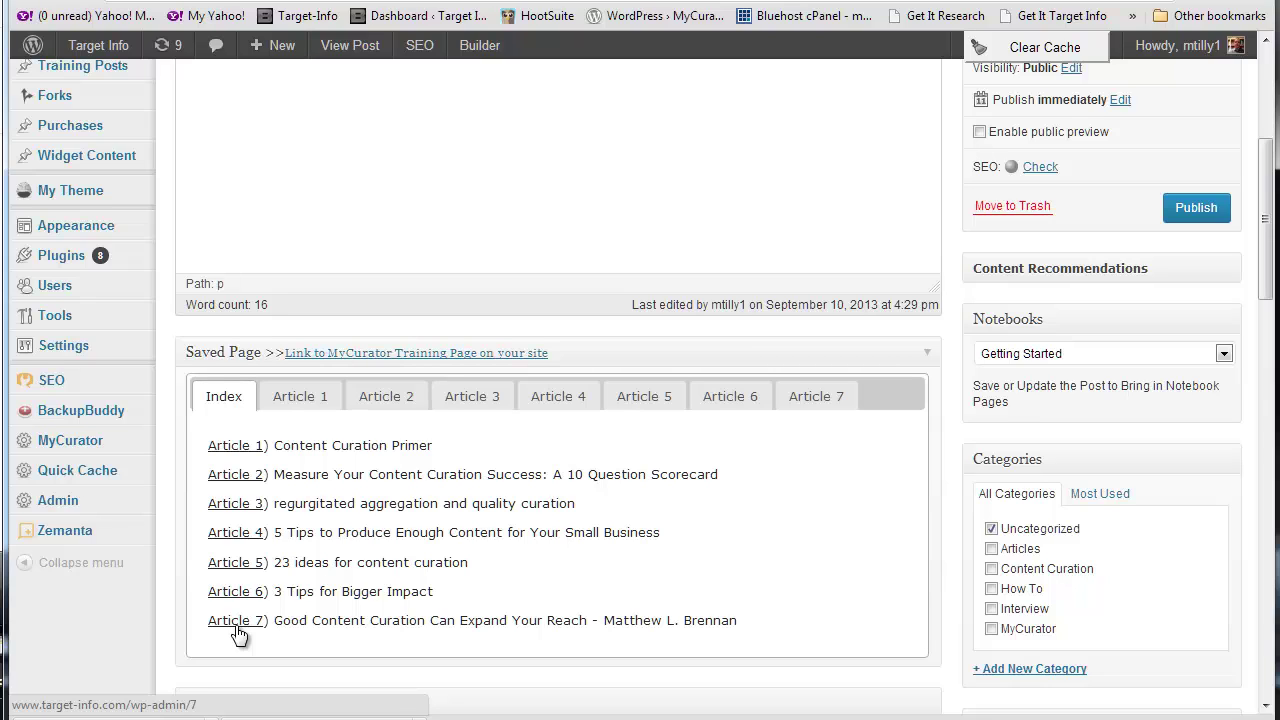
click(230, 445)
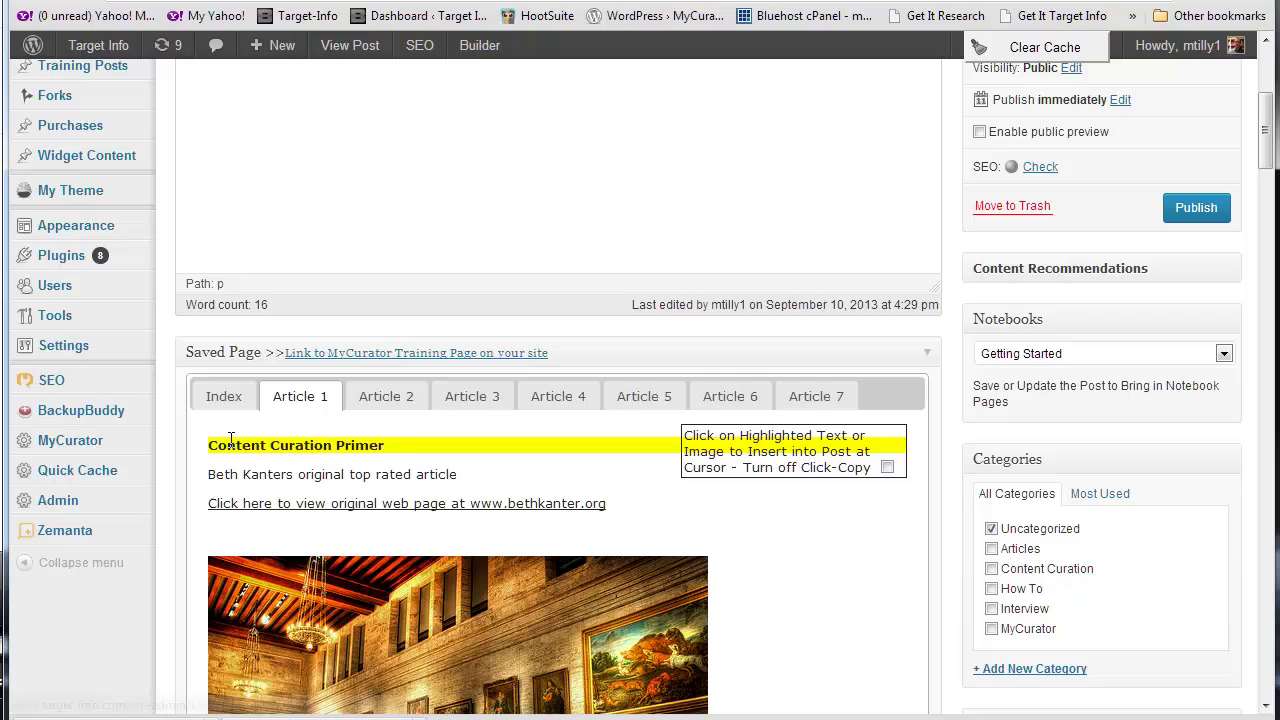
scroll(293, 484, down, 5)
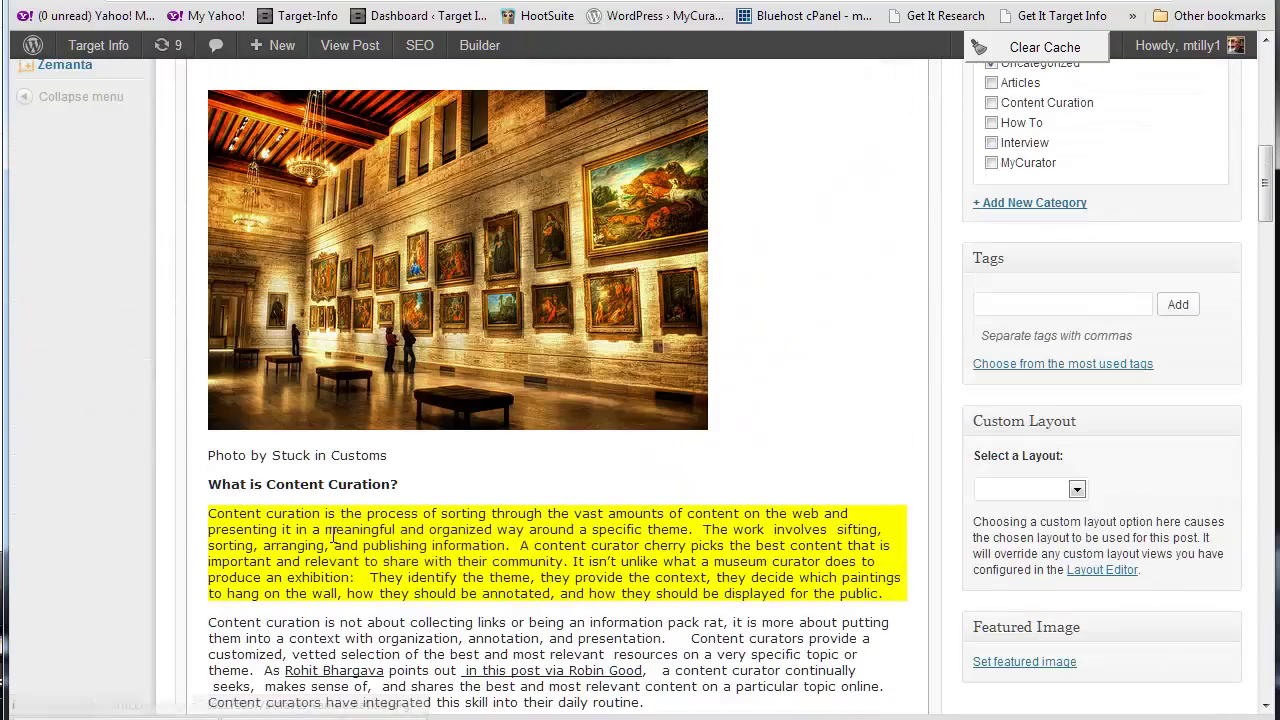
scroll(333, 537, up, 4)
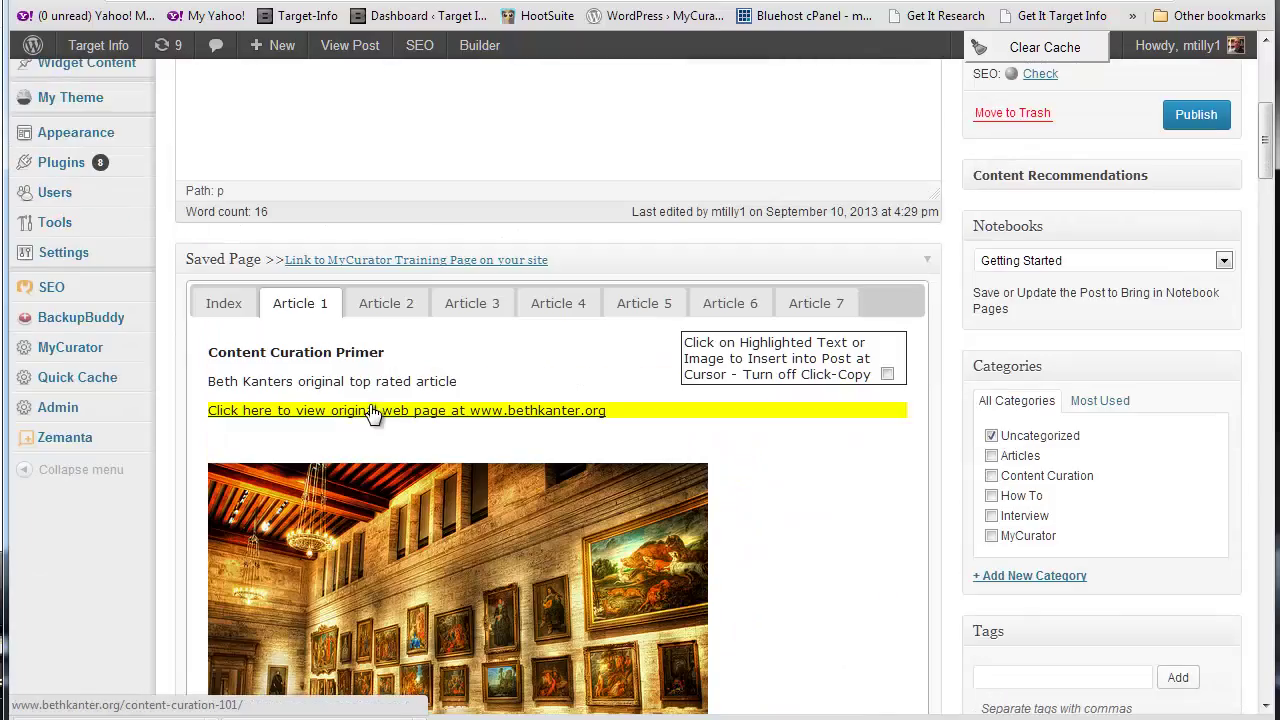
click(370, 412)
Add the scorecard worksheet paragraph, Yahoo link, and smartinsights link from two more articles
click(390, 303)
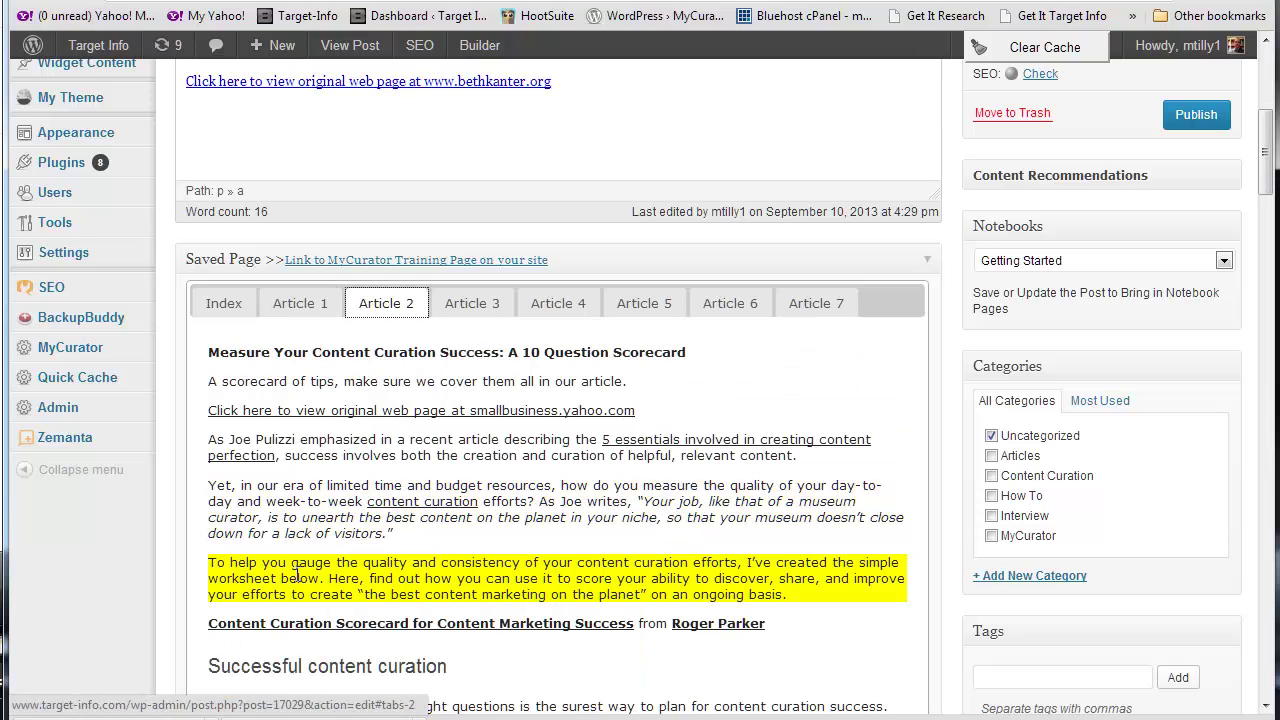
click(385, 578)
click(393, 412)
click(644, 303)
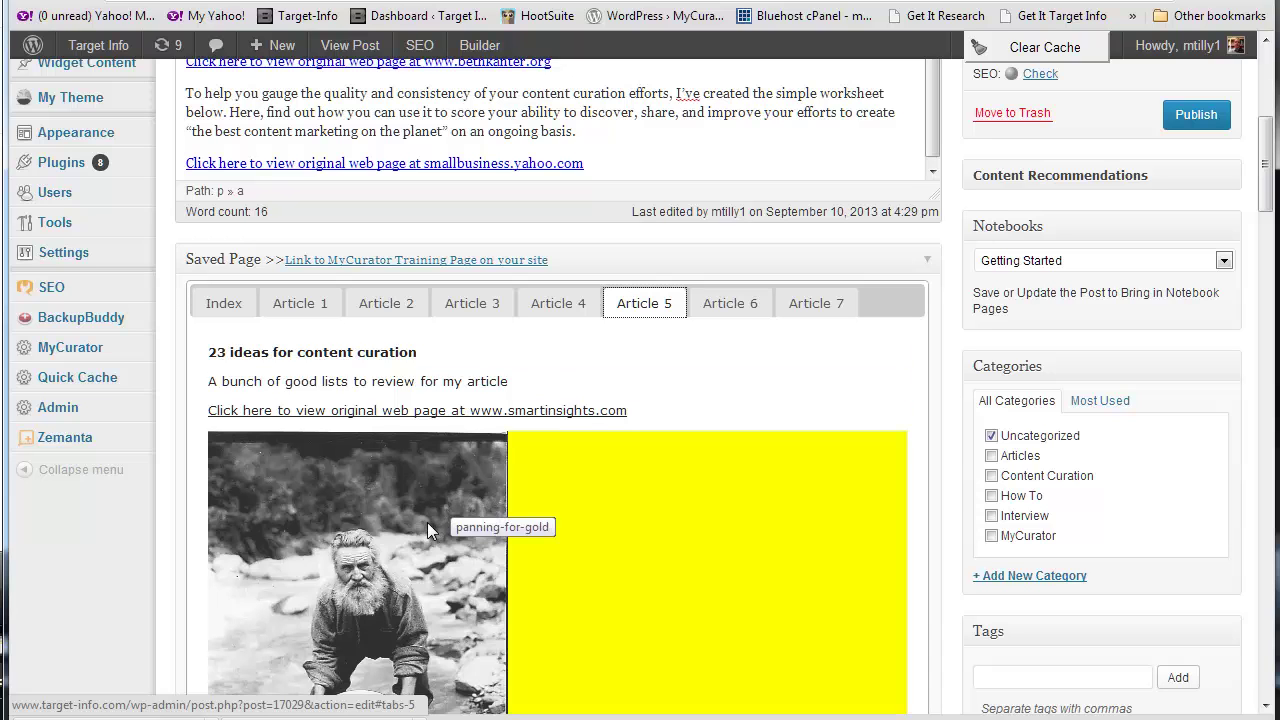
scroll(428, 528, down, 5)
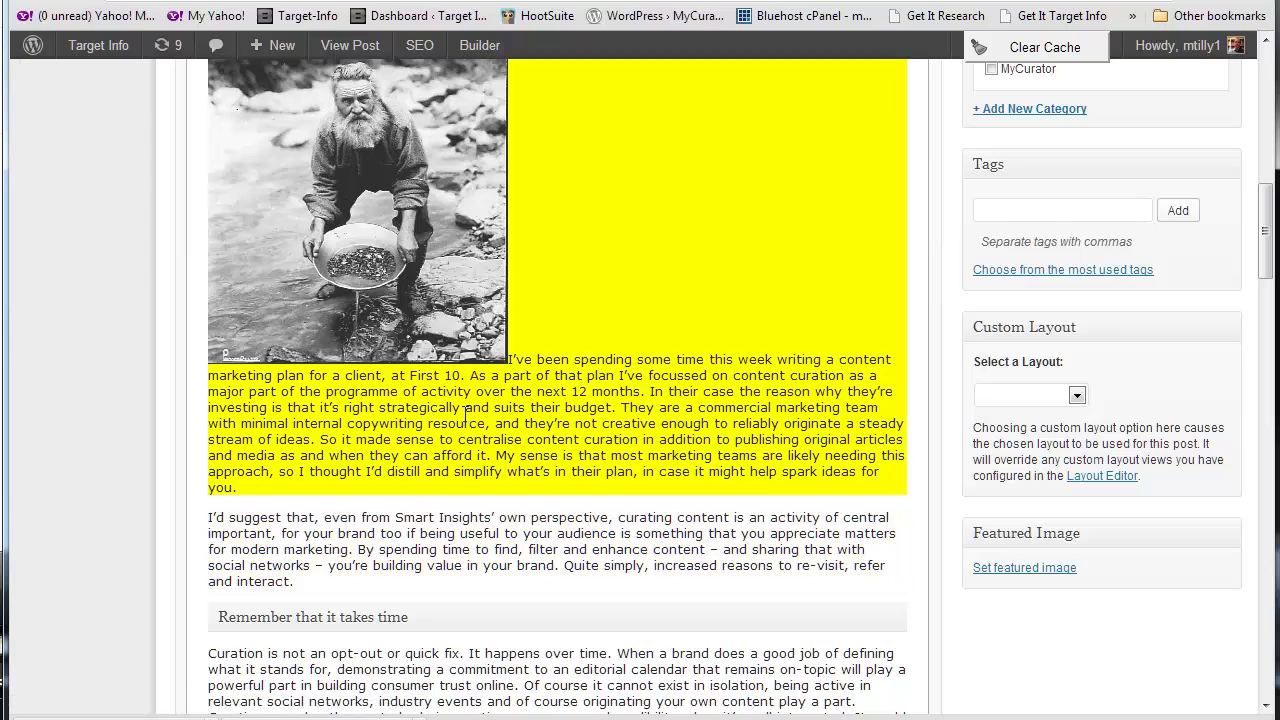
scroll(463, 402, up, 4)
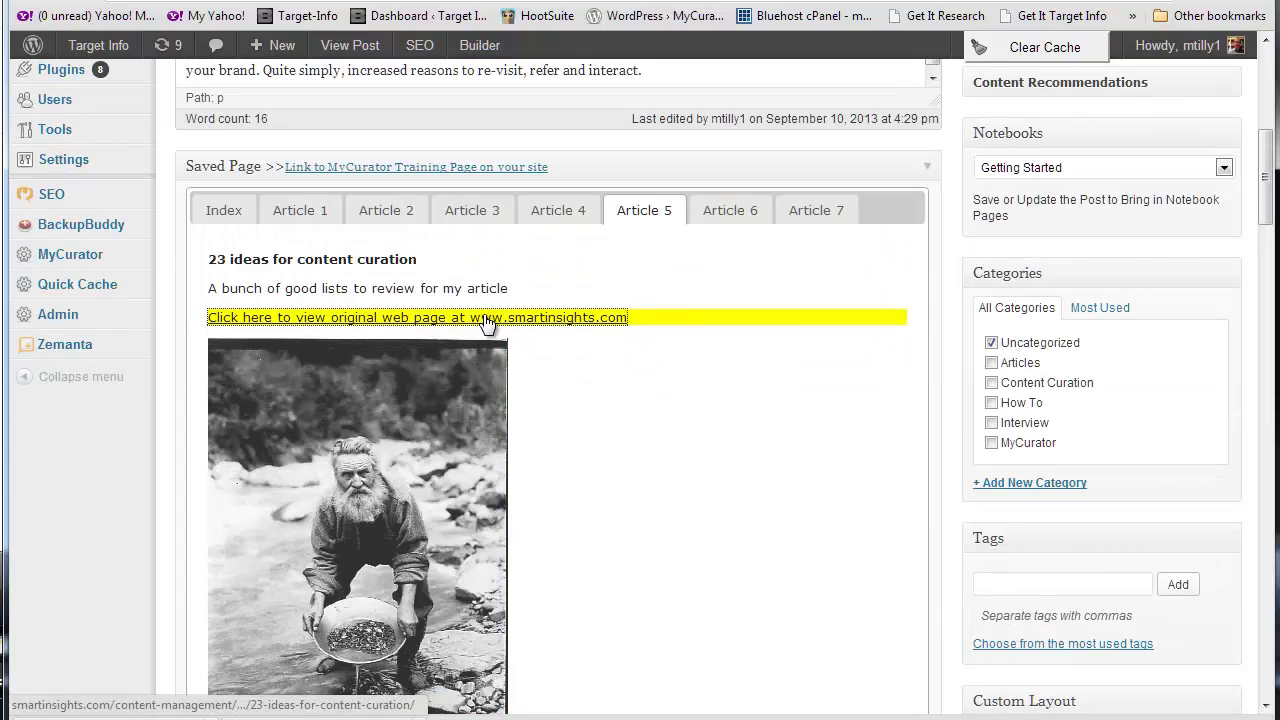
click(484, 322)
Insert the gold-panning photo right-aligned beside the smartinsights.com link and review the draft
click(426, 466)
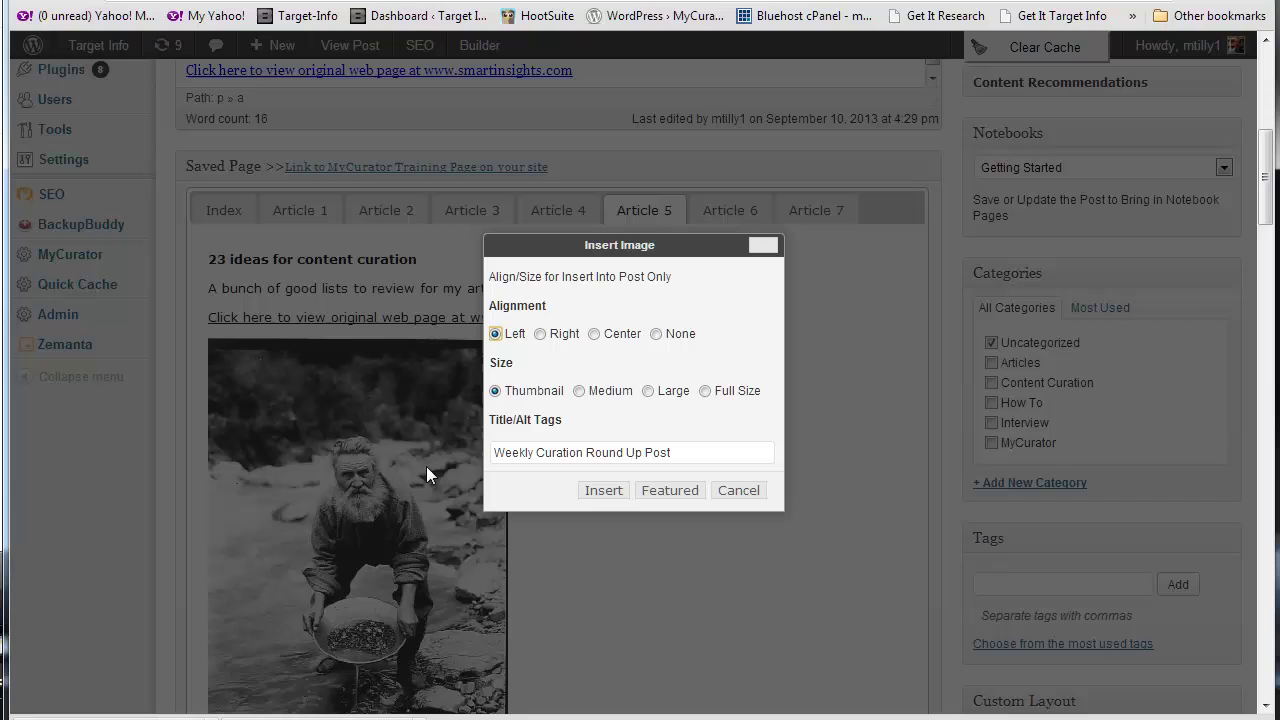
click(540, 334)
click(603, 490)
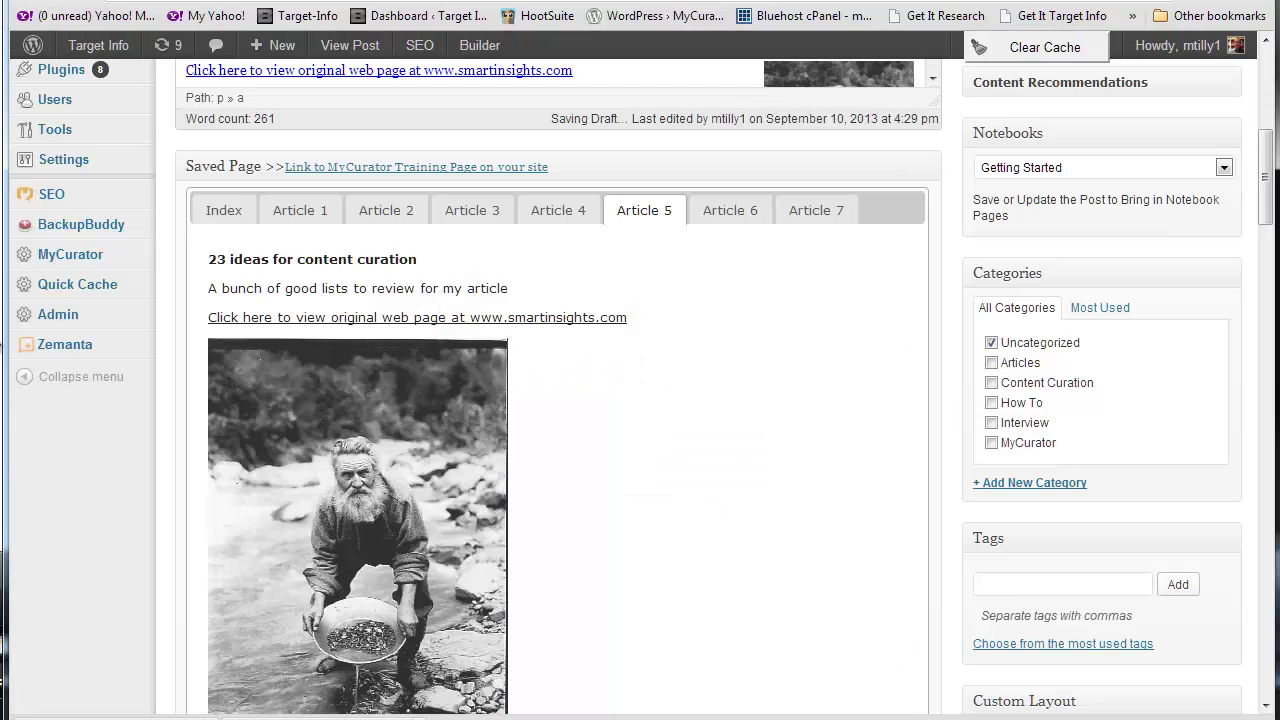
scroll(303, 263, up, 1)
scroll(303, 263, up, 4)
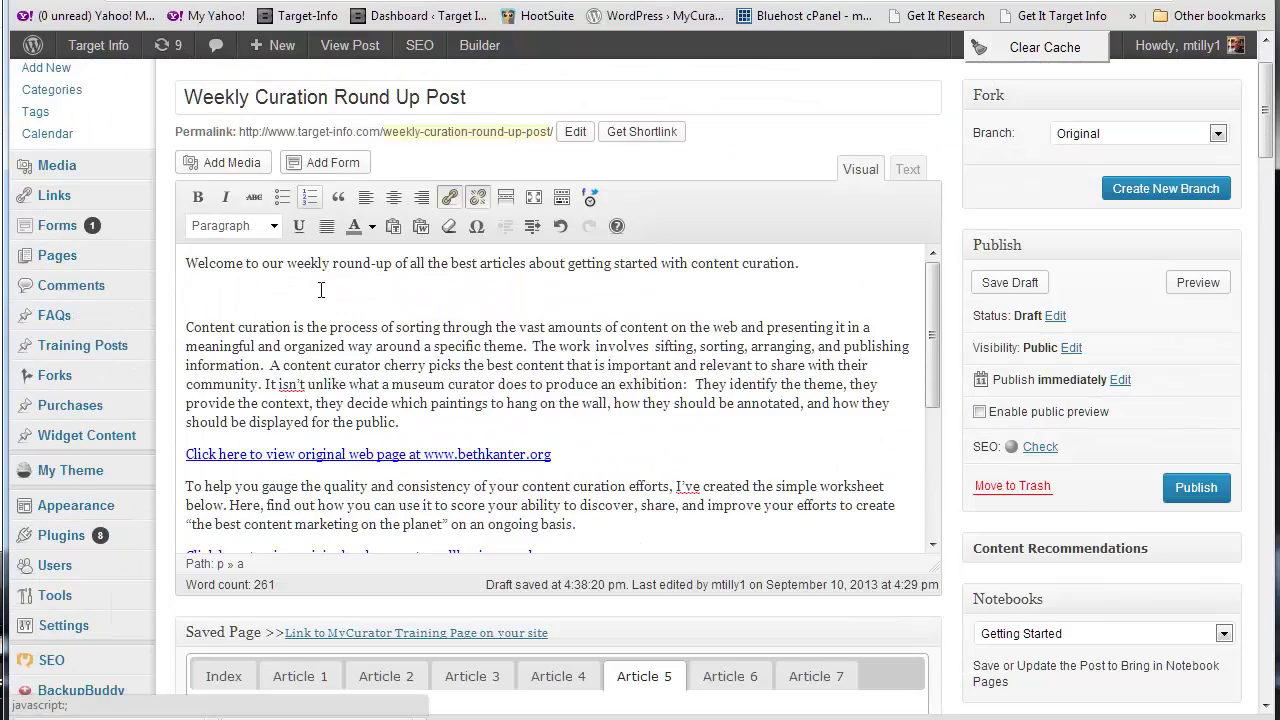
scroll(310, 378, down, 1)
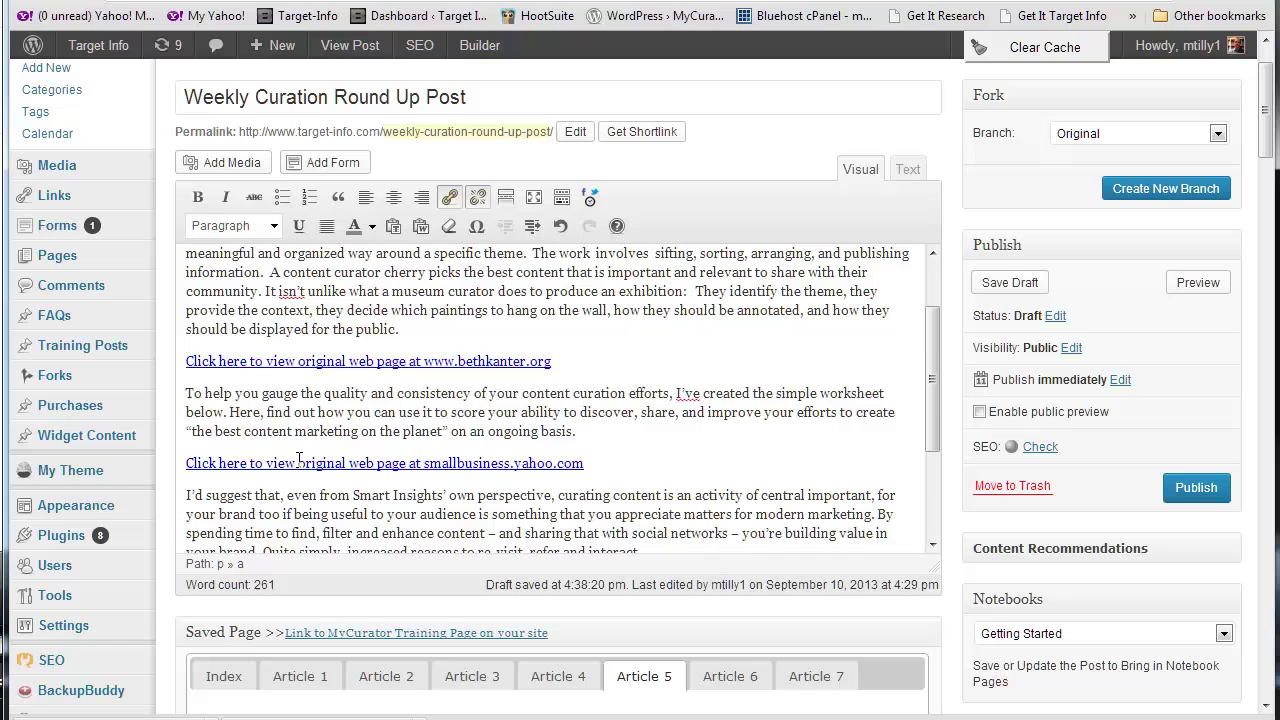
scroll(300, 465, down, 1)
scroll(296, 502, down, 1)
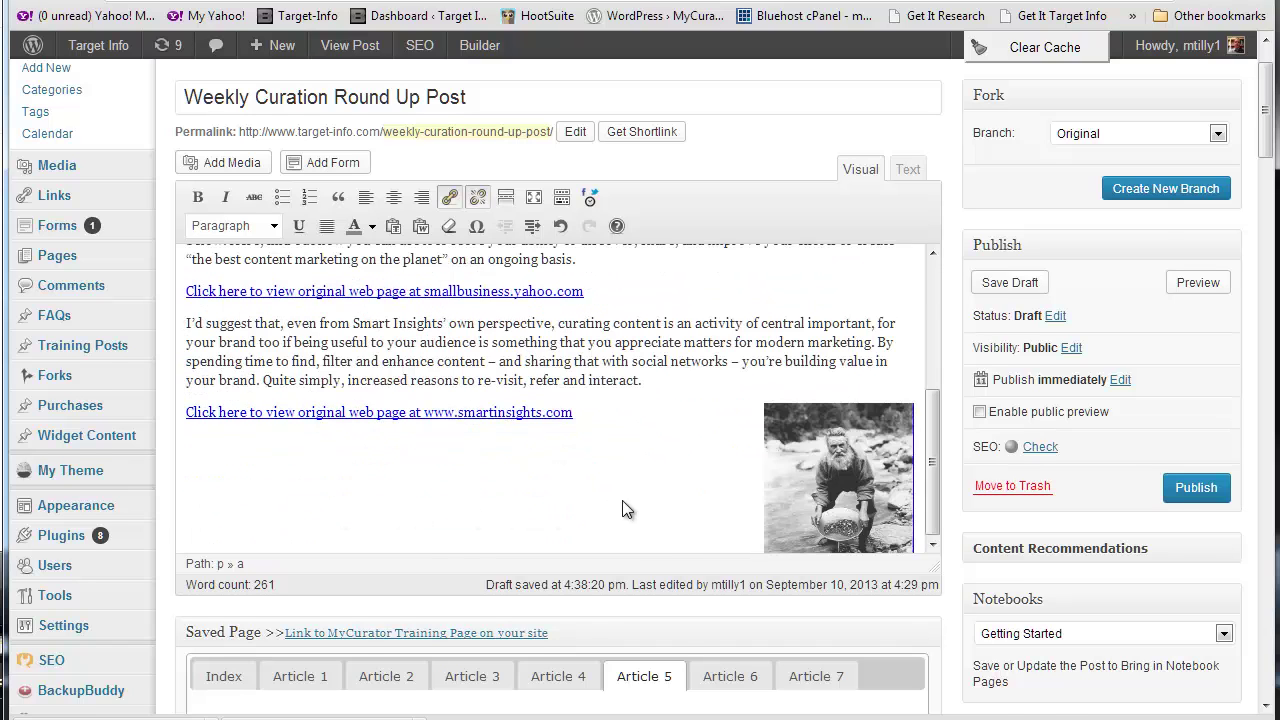
scroll(623, 509, down, 1)
scroll(737, 371, up, 2)
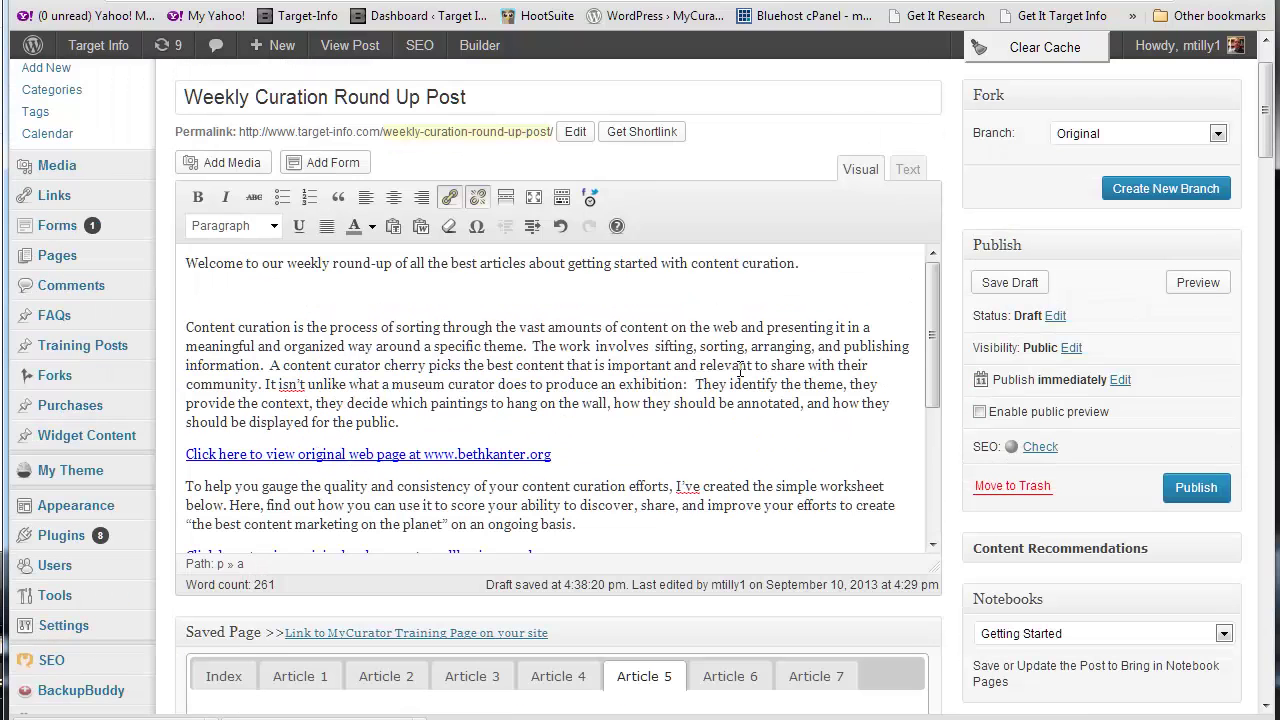
scroll(80, 170, down, 2)
mouse_move(150, 537)
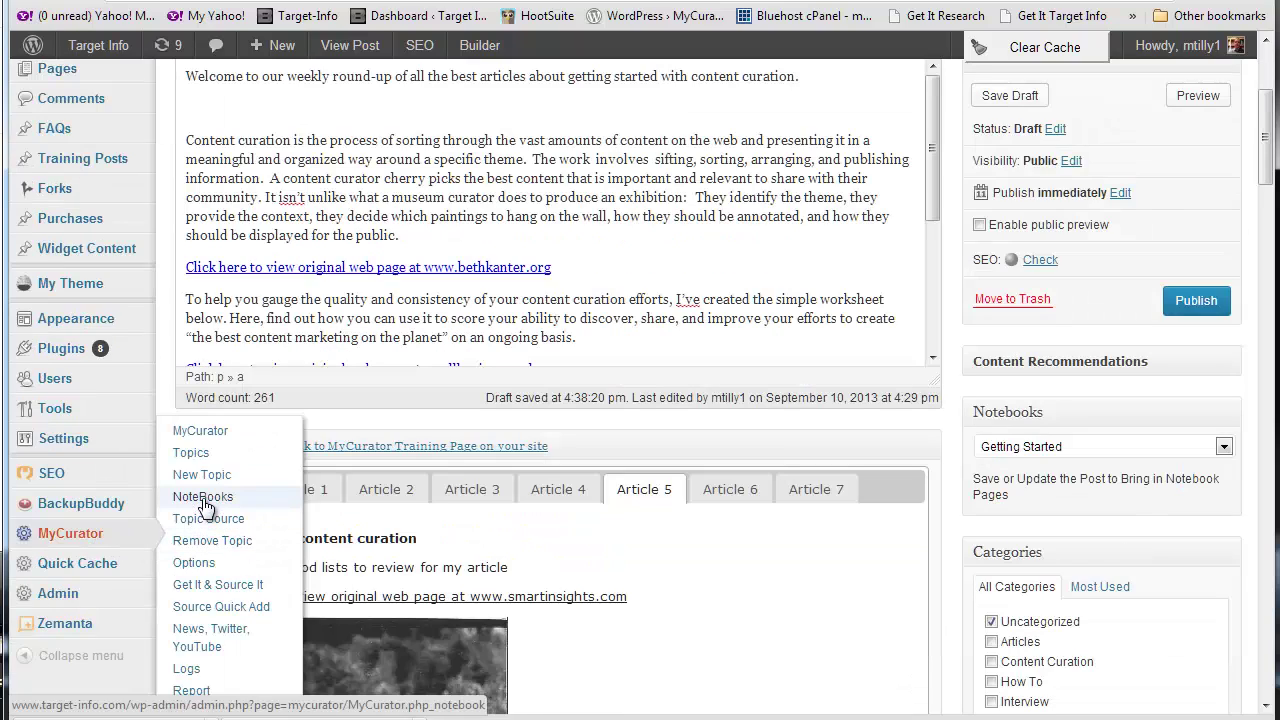
Create notebook 'Content Curation Best Practices' described as 'Articles on the best practices of content curation for my newest post.'
click(203, 497)
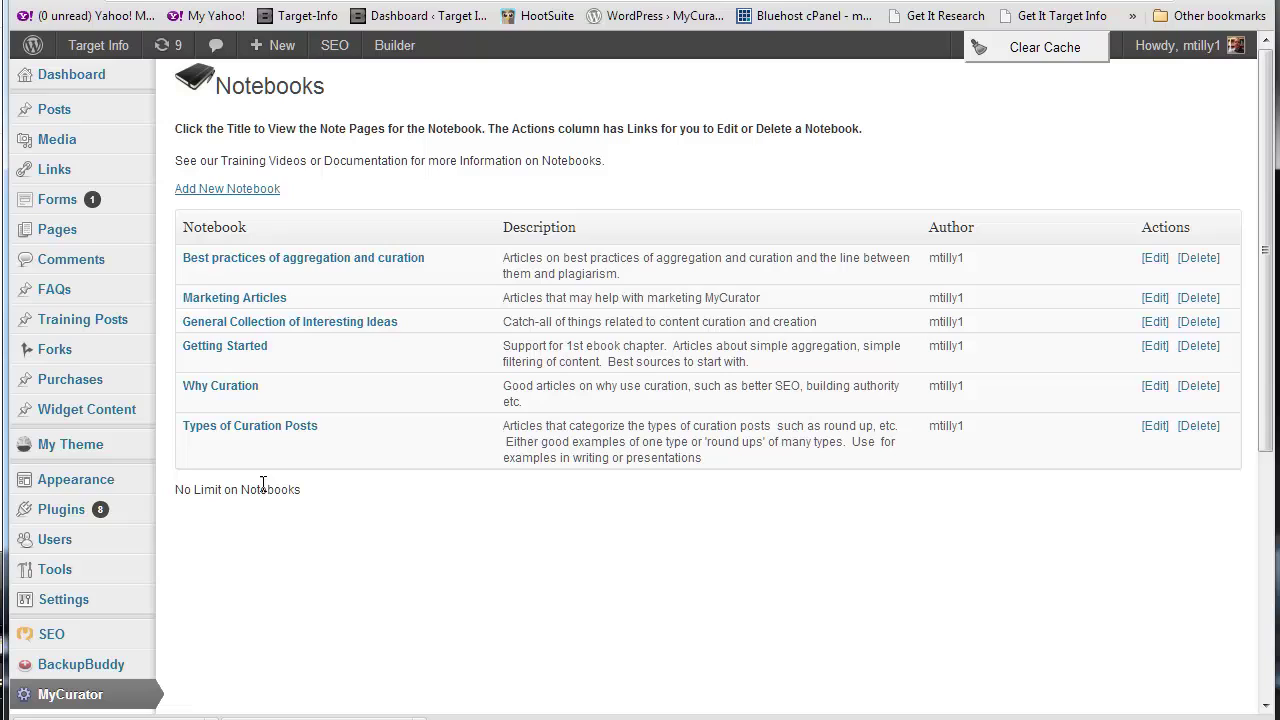
click(229, 189)
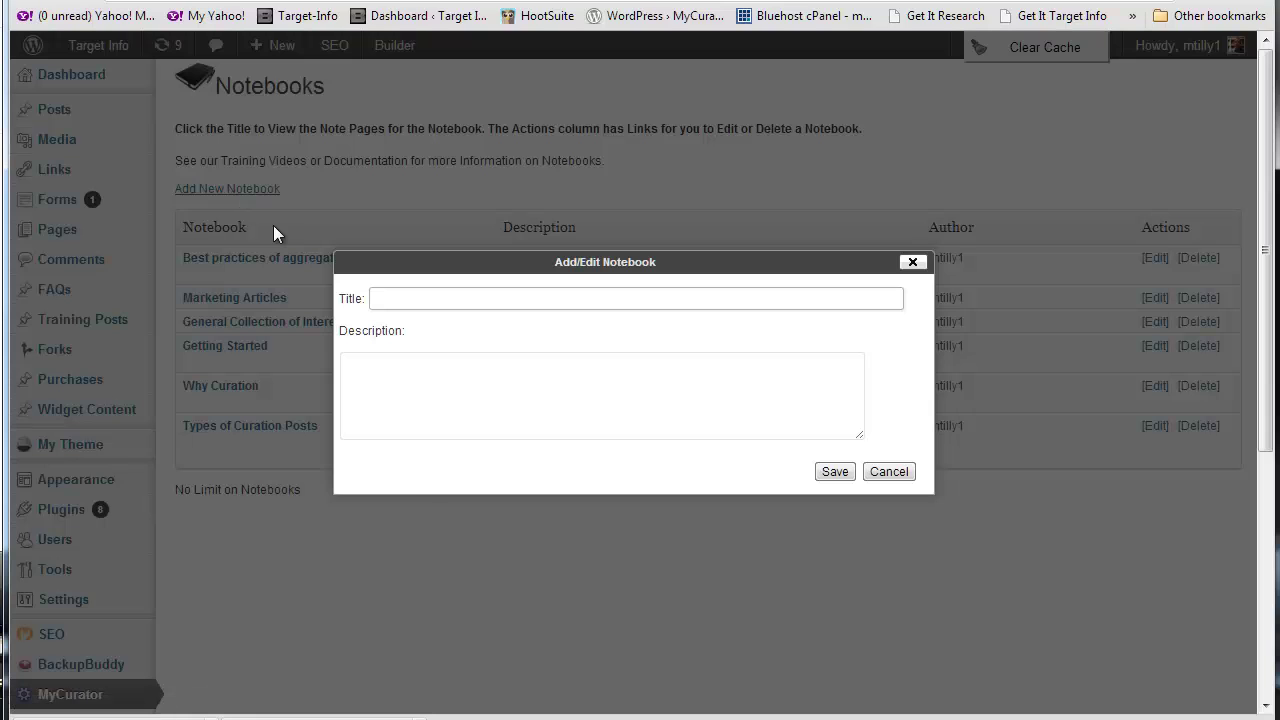
text(Content Curation Best Practices)
key(Tab)
text(Articles on the best practices of content curation for my newest post.)
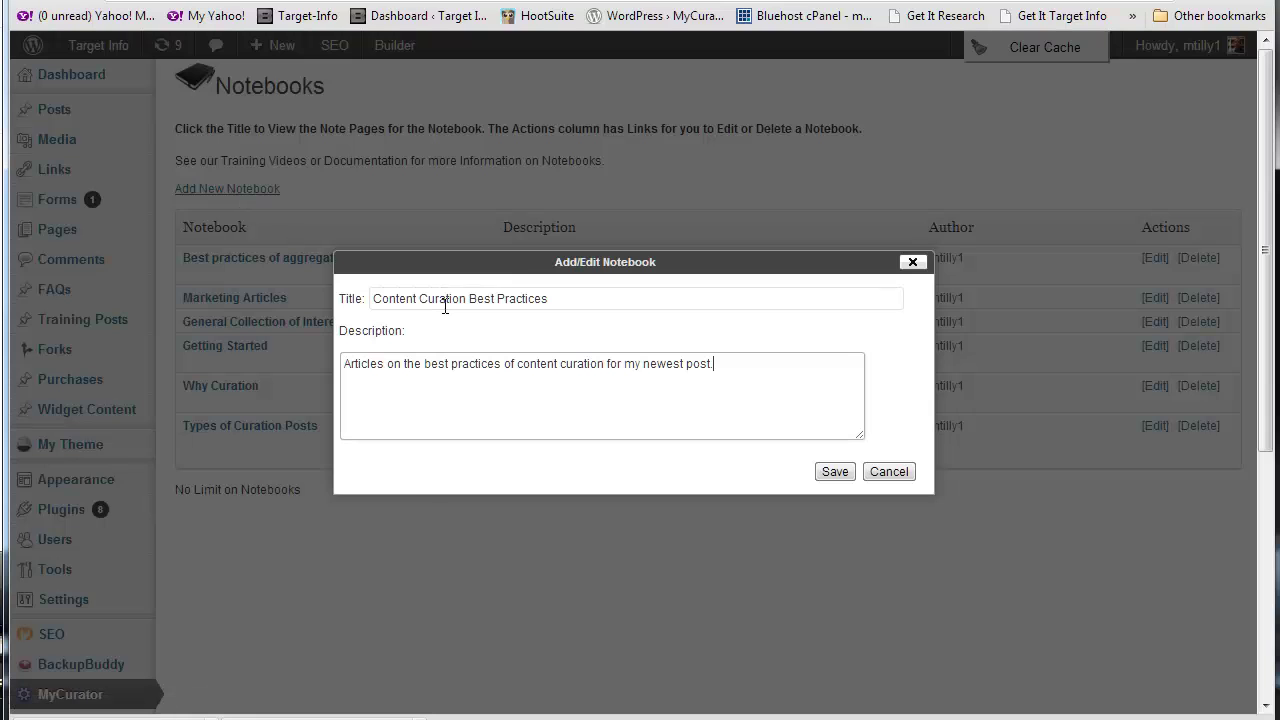
click(835, 472)
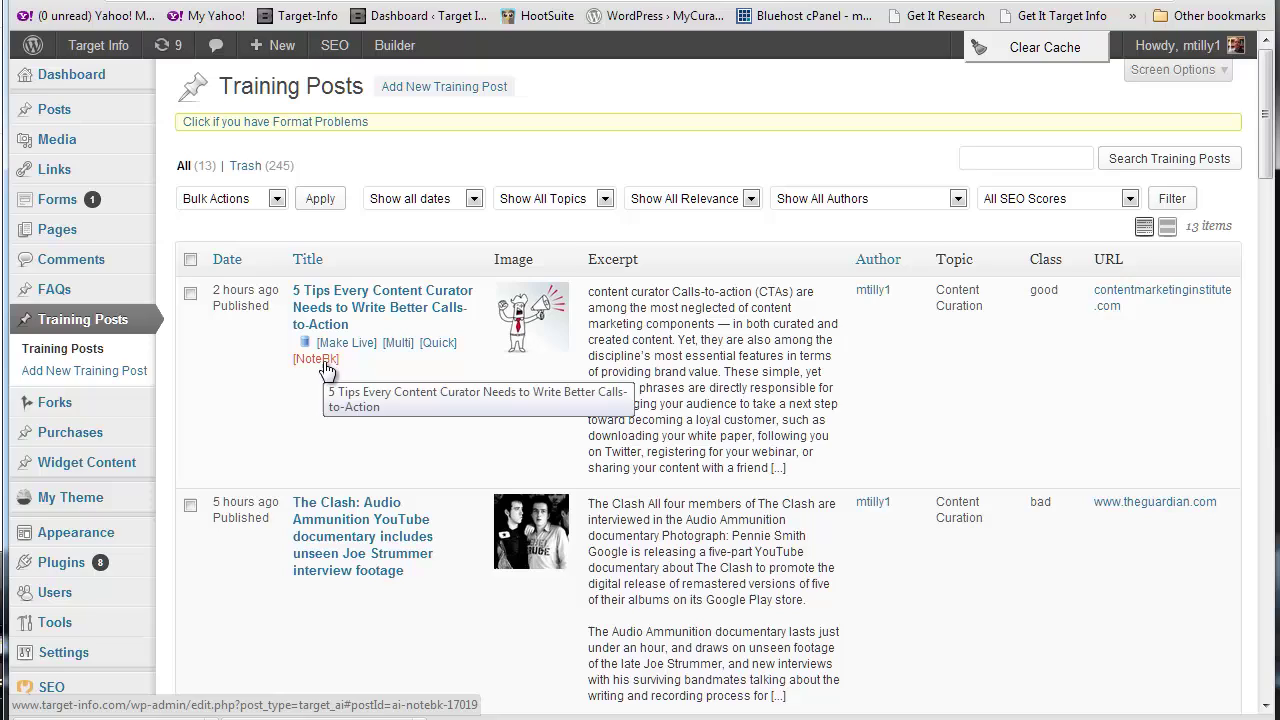
File the calls-to-action article in Content Curation Best Practices with note 'Great article with tips about calls to action'
click(323, 361)
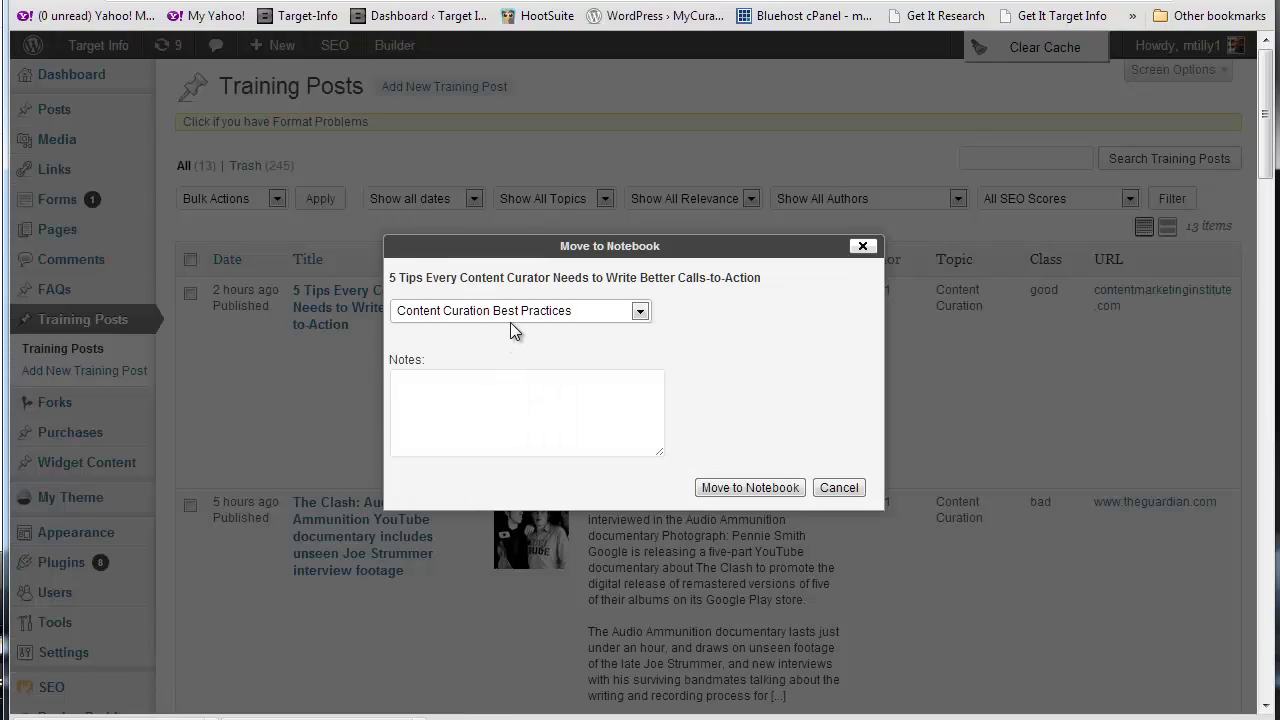
click(511, 317)
click(512, 332)
click(490, 385)
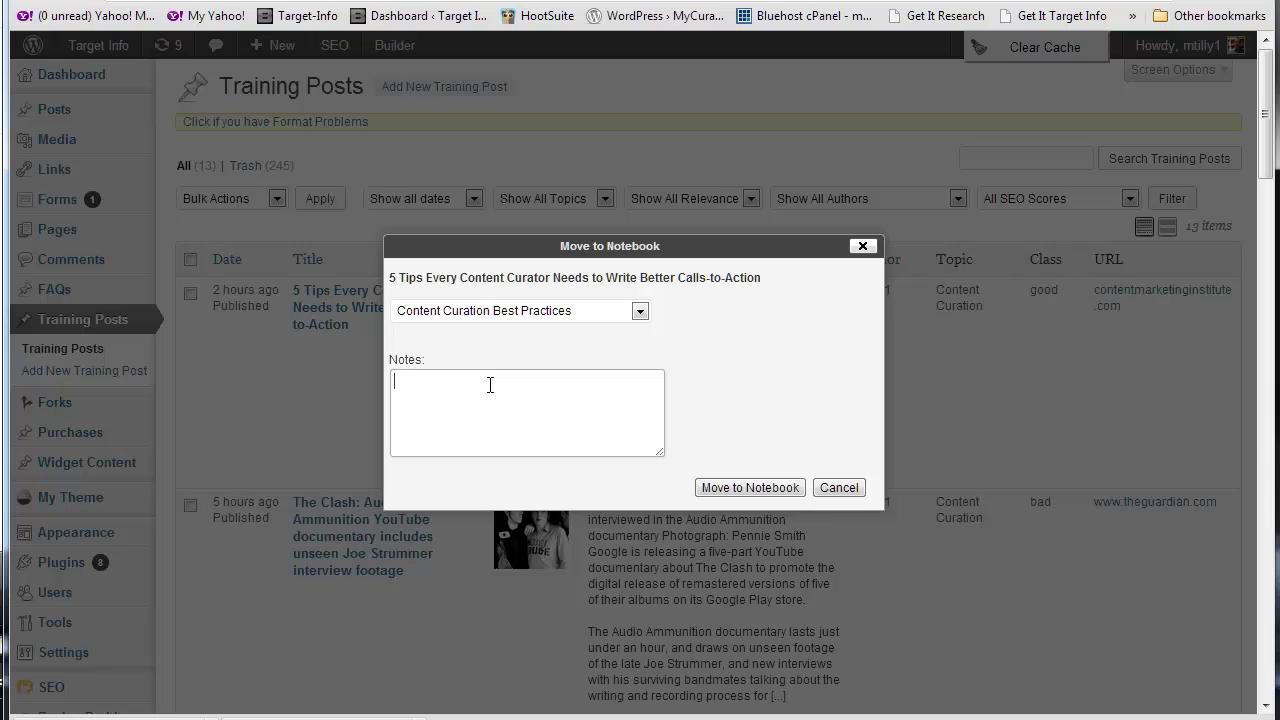
text(Great article with tips about calls to action)
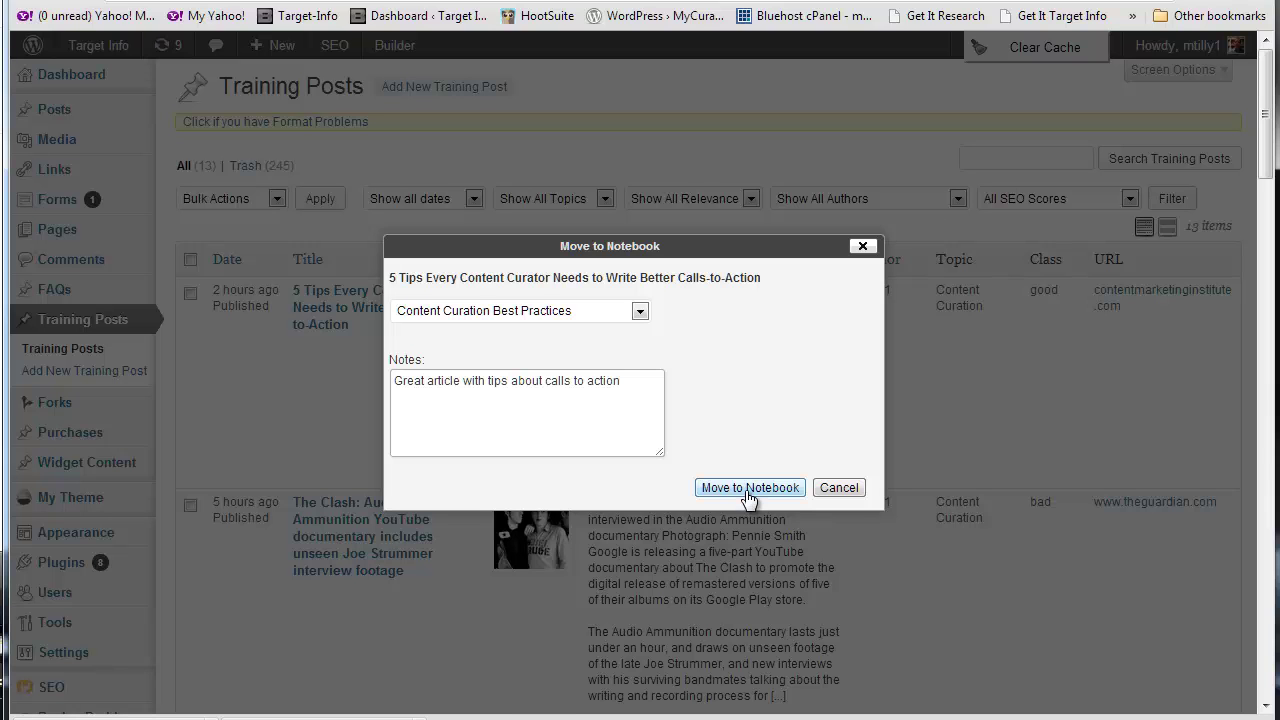
click(750, 490)
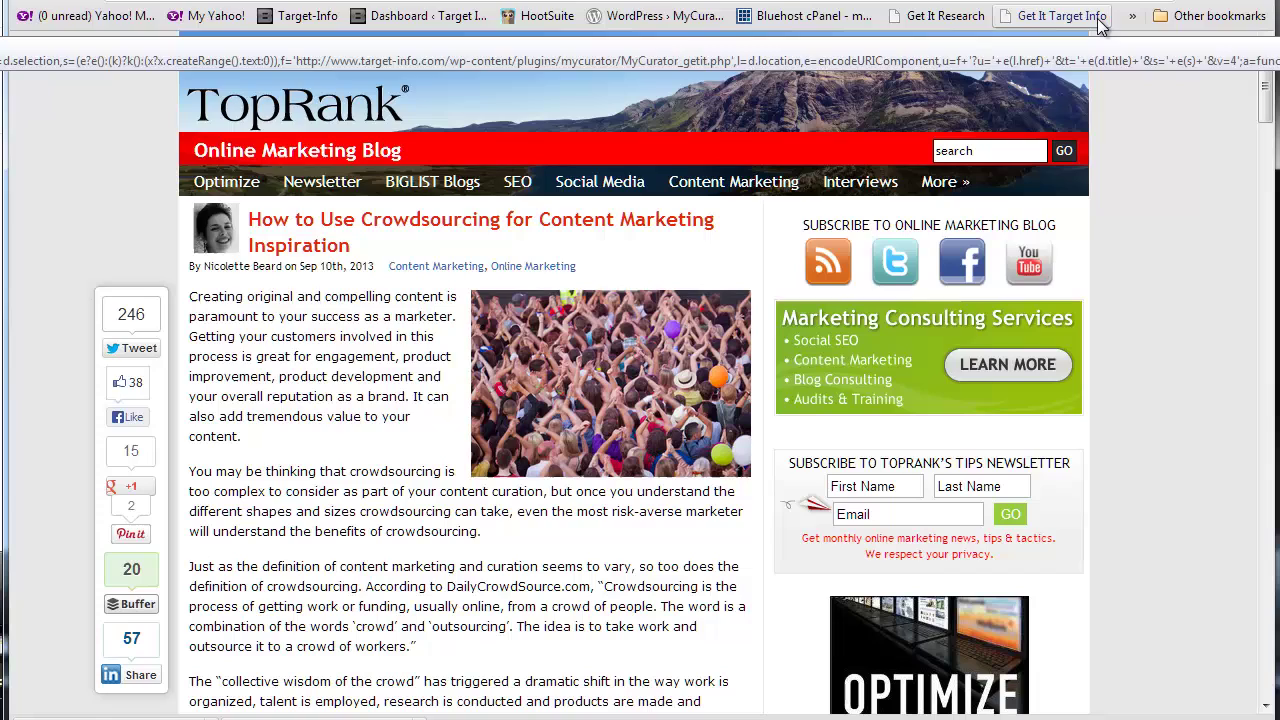
Use Get It to save the TopRank crowdsourcing article to Content Curation Best Practices, noting 'More on crowdsourcing'
click(1094, 17)
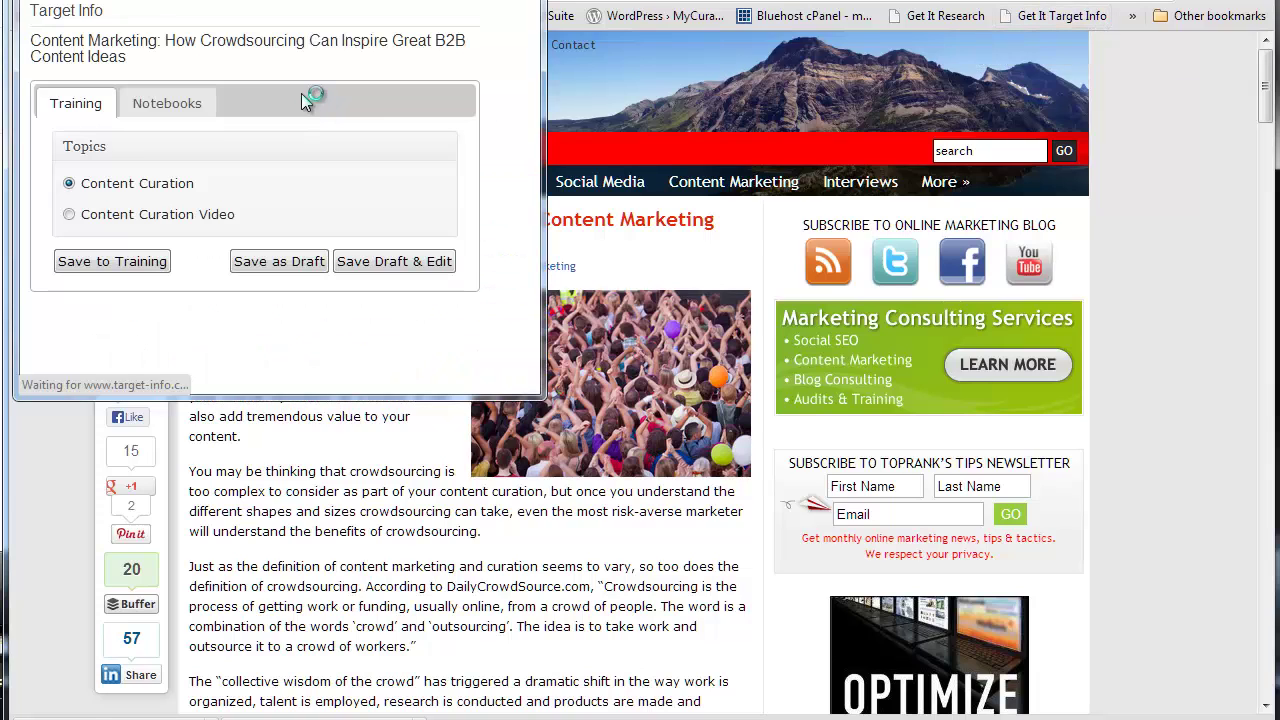
click(167, 103)
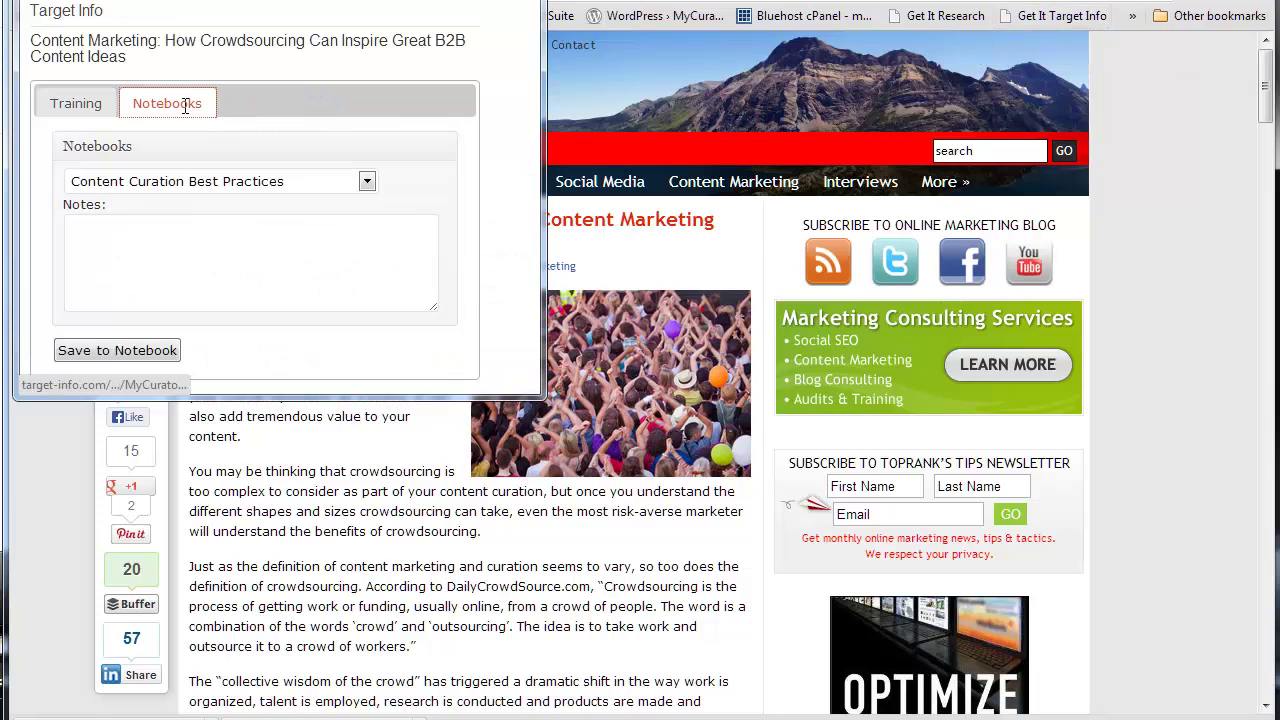
click(183, 183)
click(184, 202)
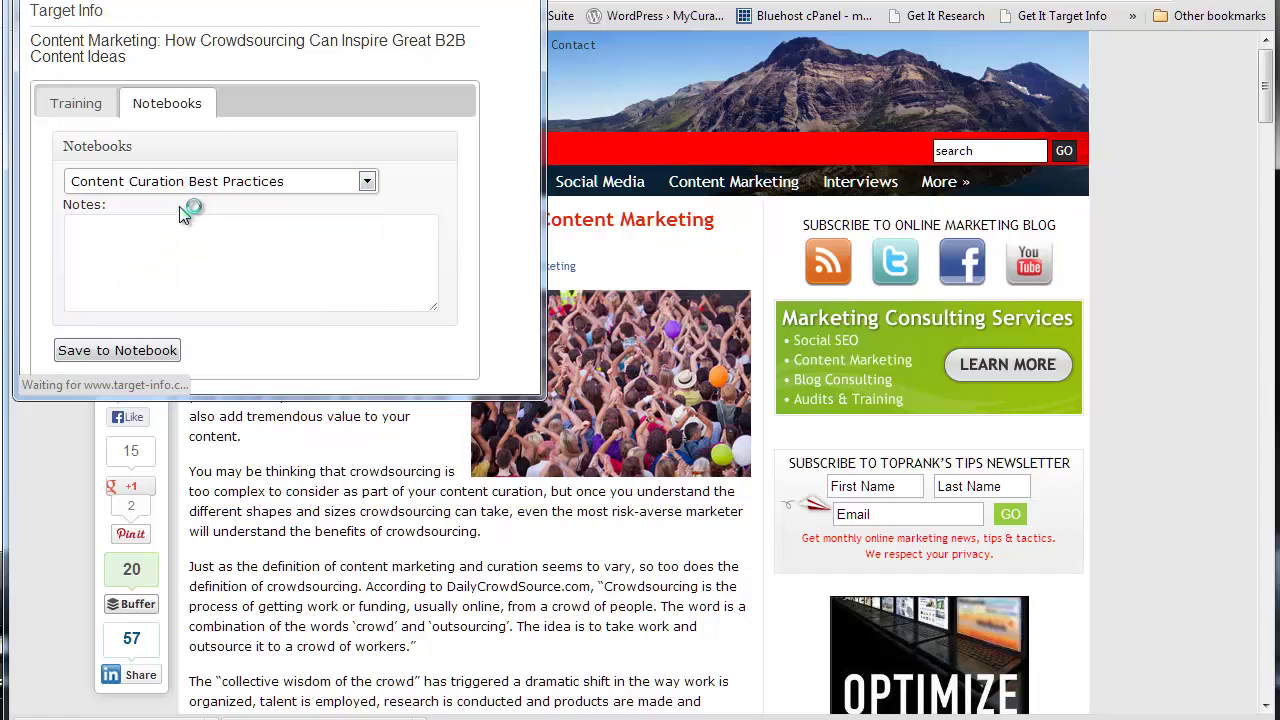
click(163, 257)
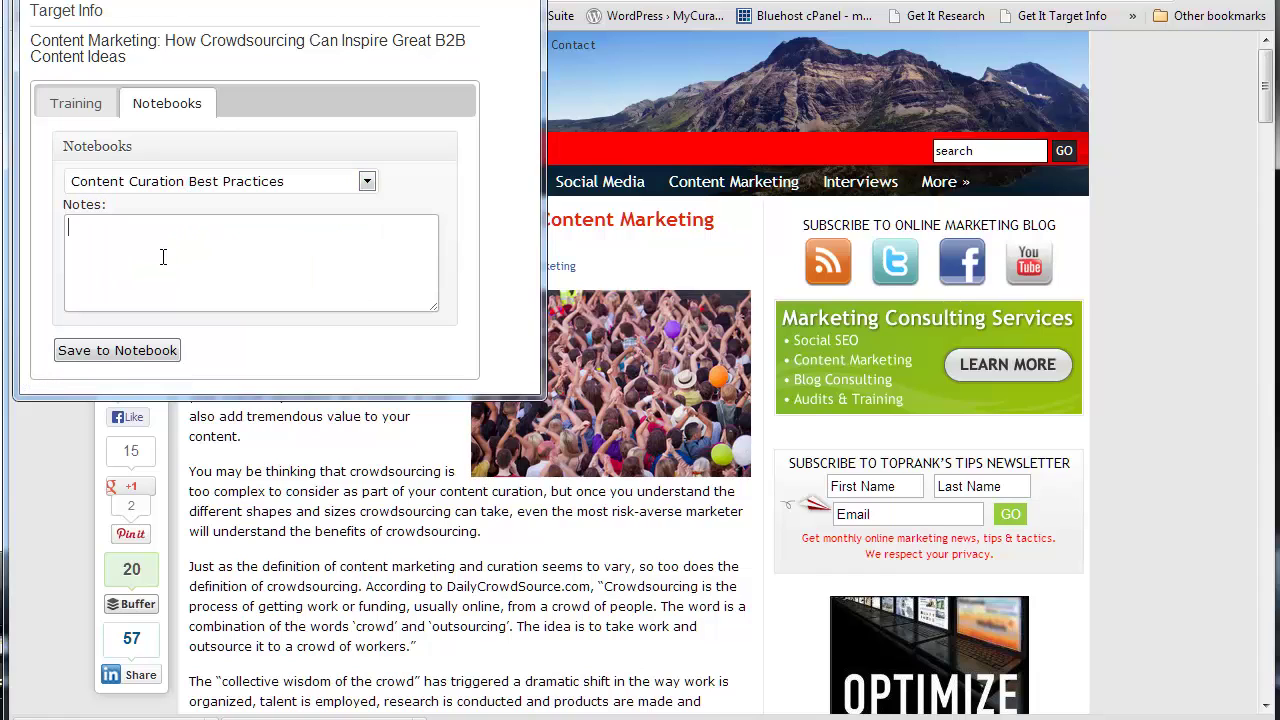
text(More on crowdsourcing)
click(130, 351)
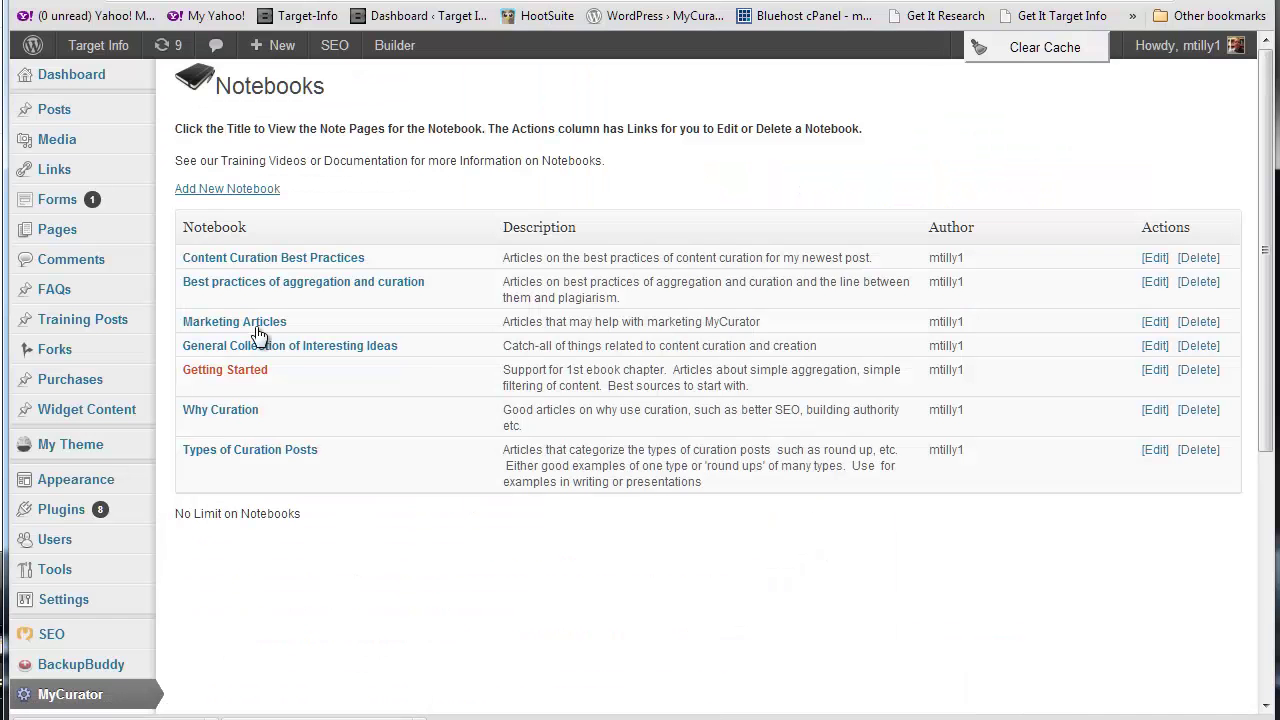
Open the Content Curation Best Practices notebook, preview the crowdsourcing and calls-to-action articles, and view move-note options
click(285, 260)
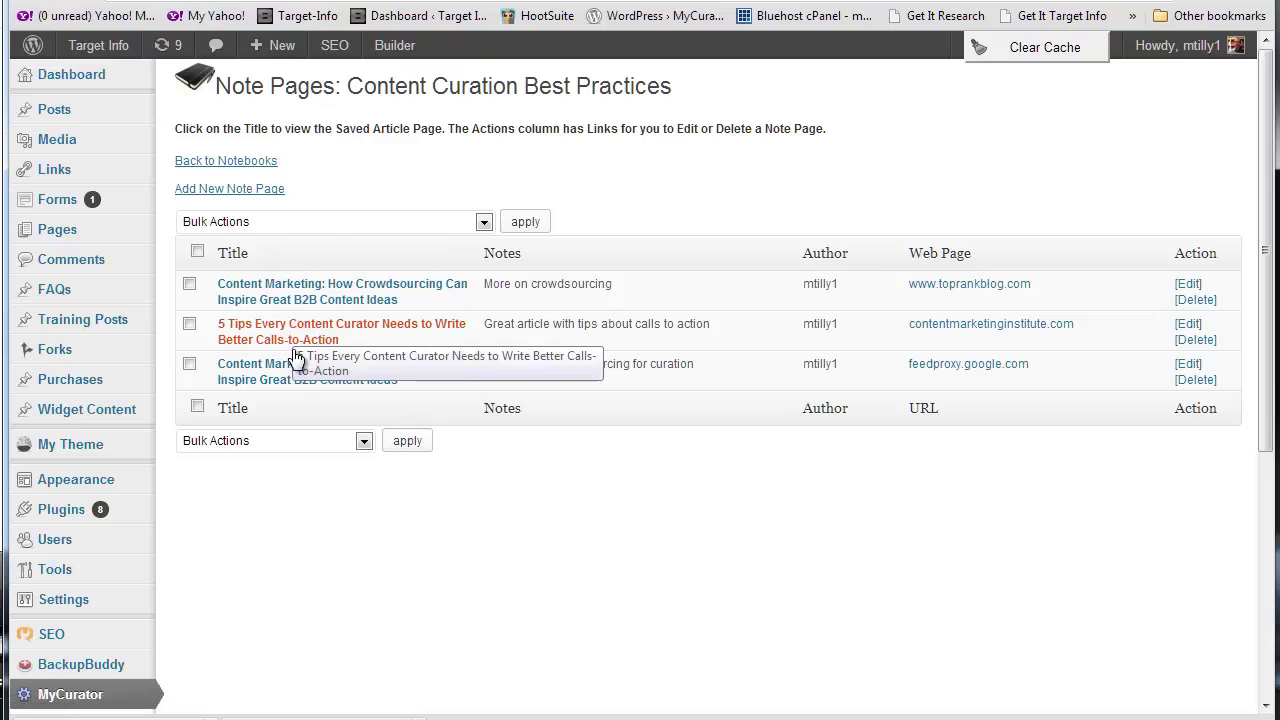
click(309, 368)
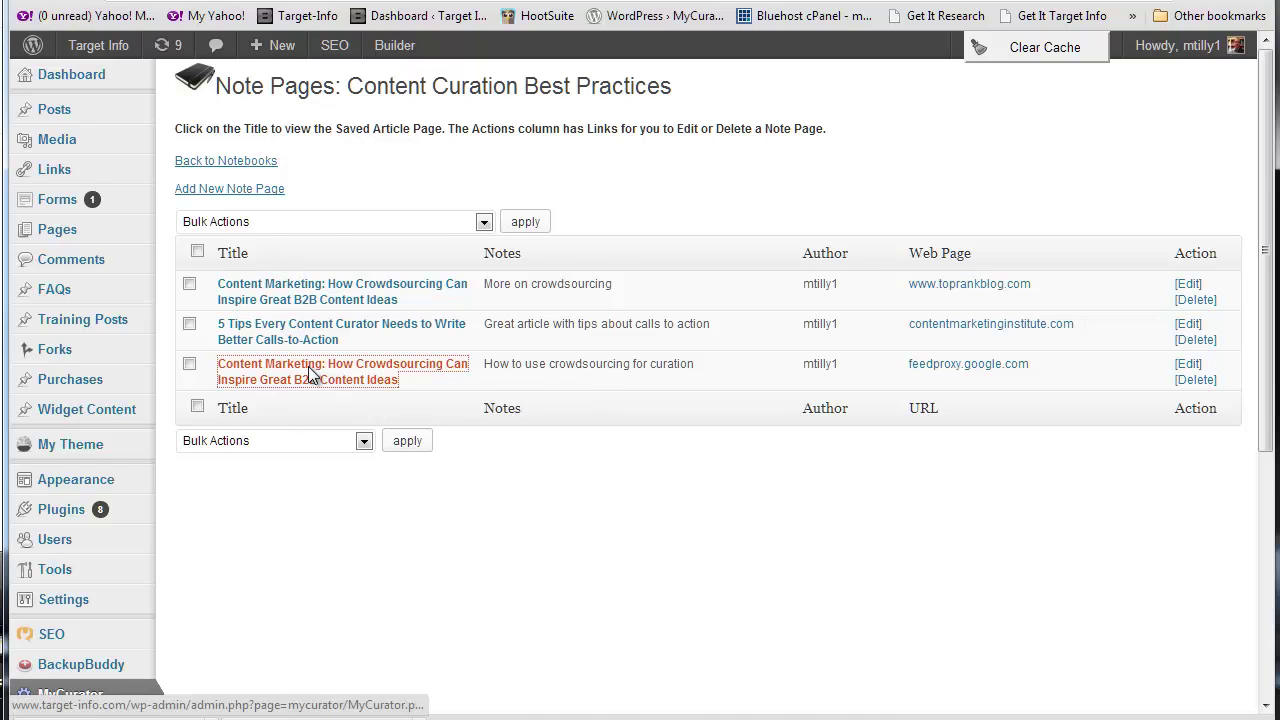
click(308, 366)
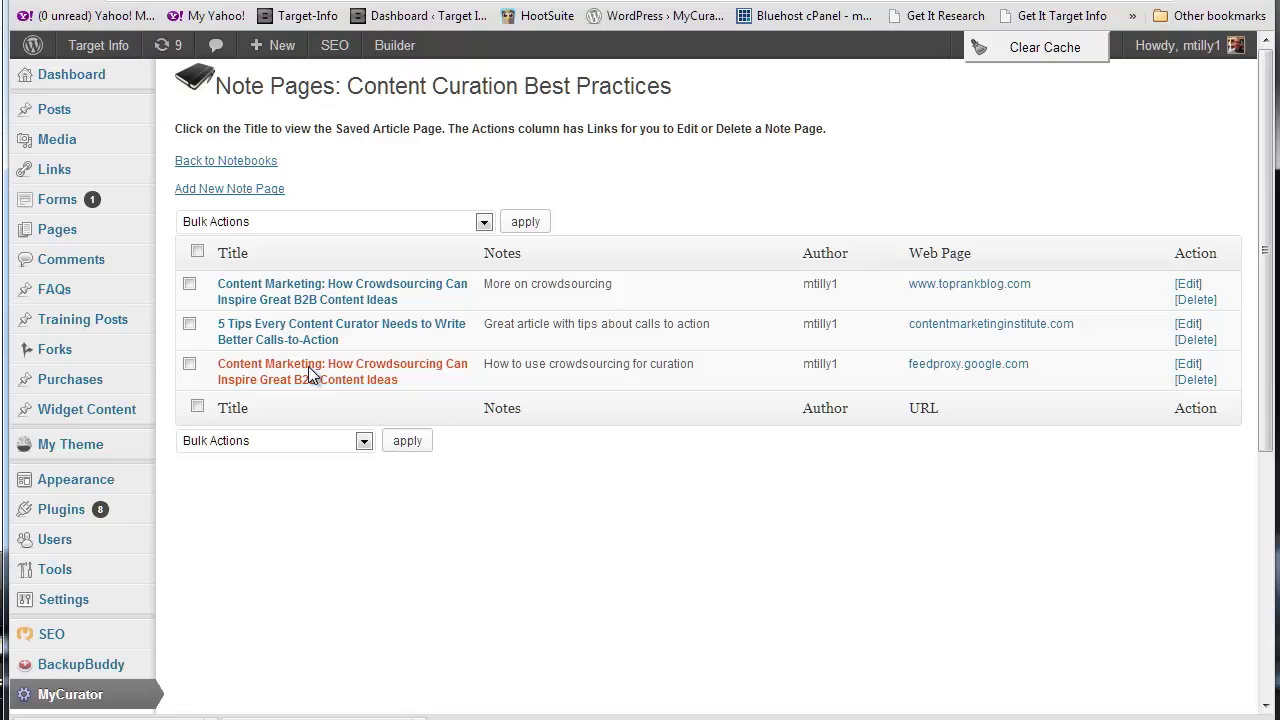
click(320, 327)
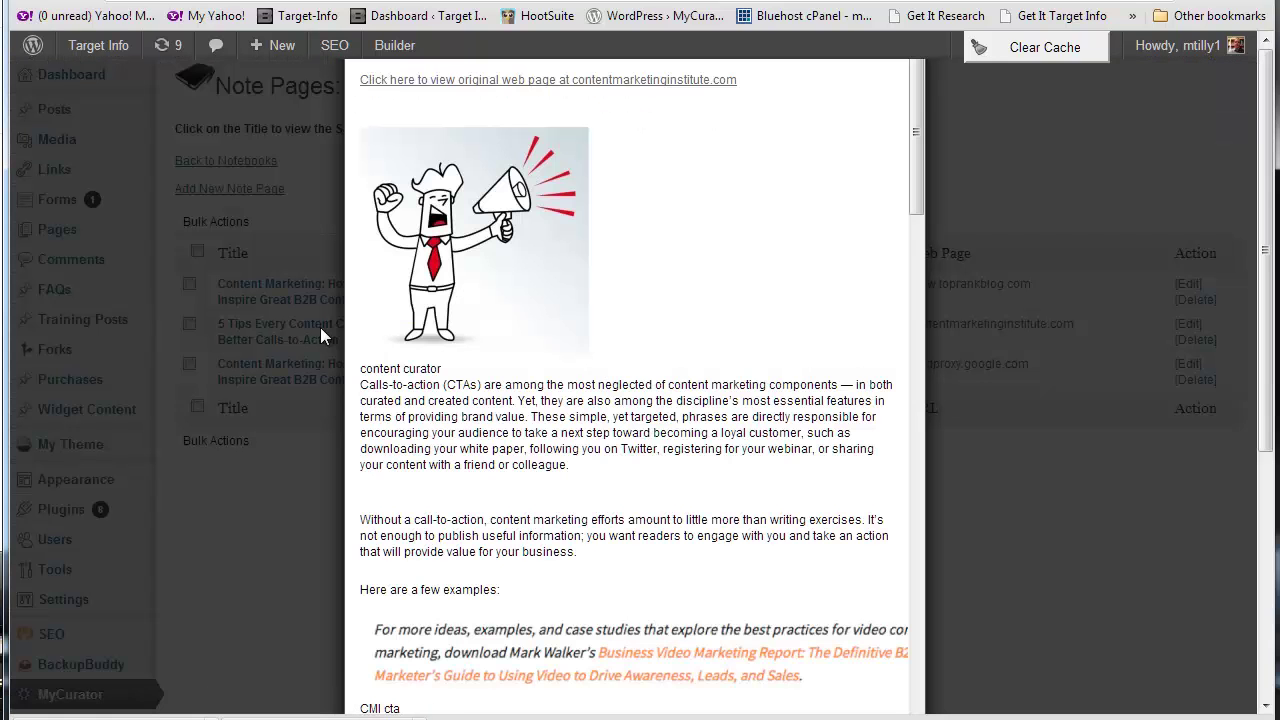
click(320, 327)
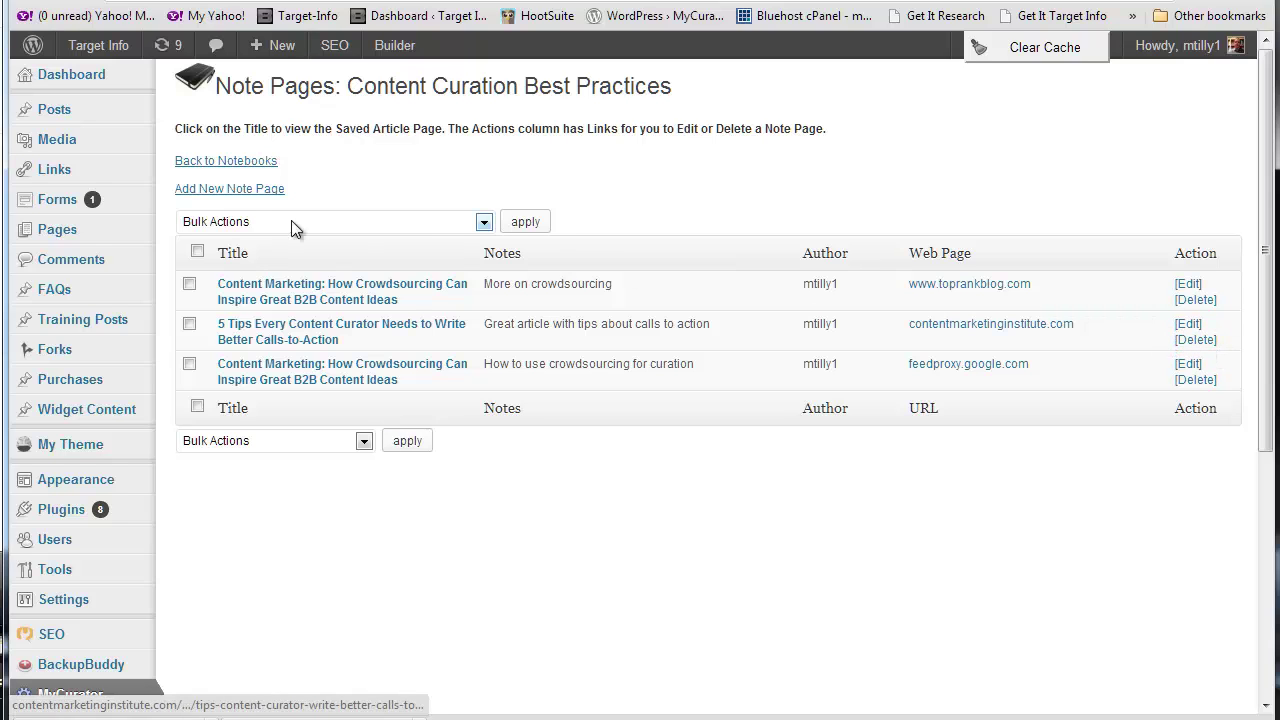
click(251, 222)
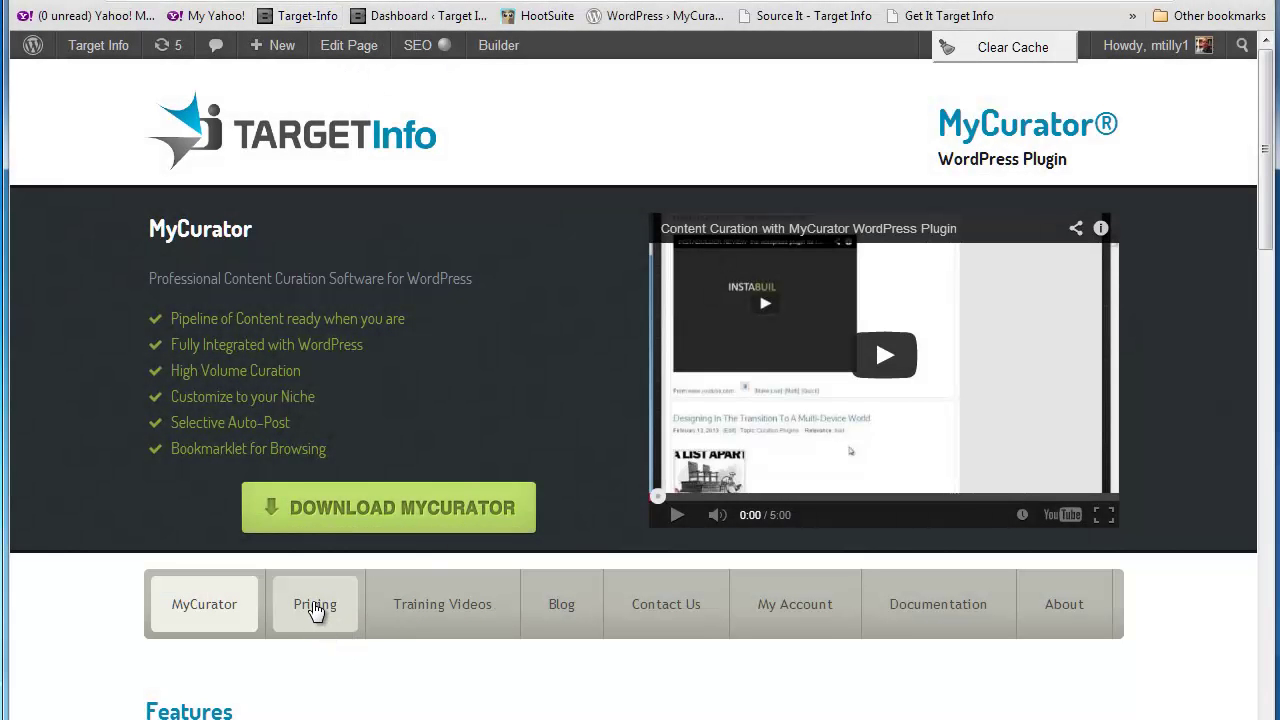
View MyCurator's Individual, Pro and Business pricing plans
click(315, 610)
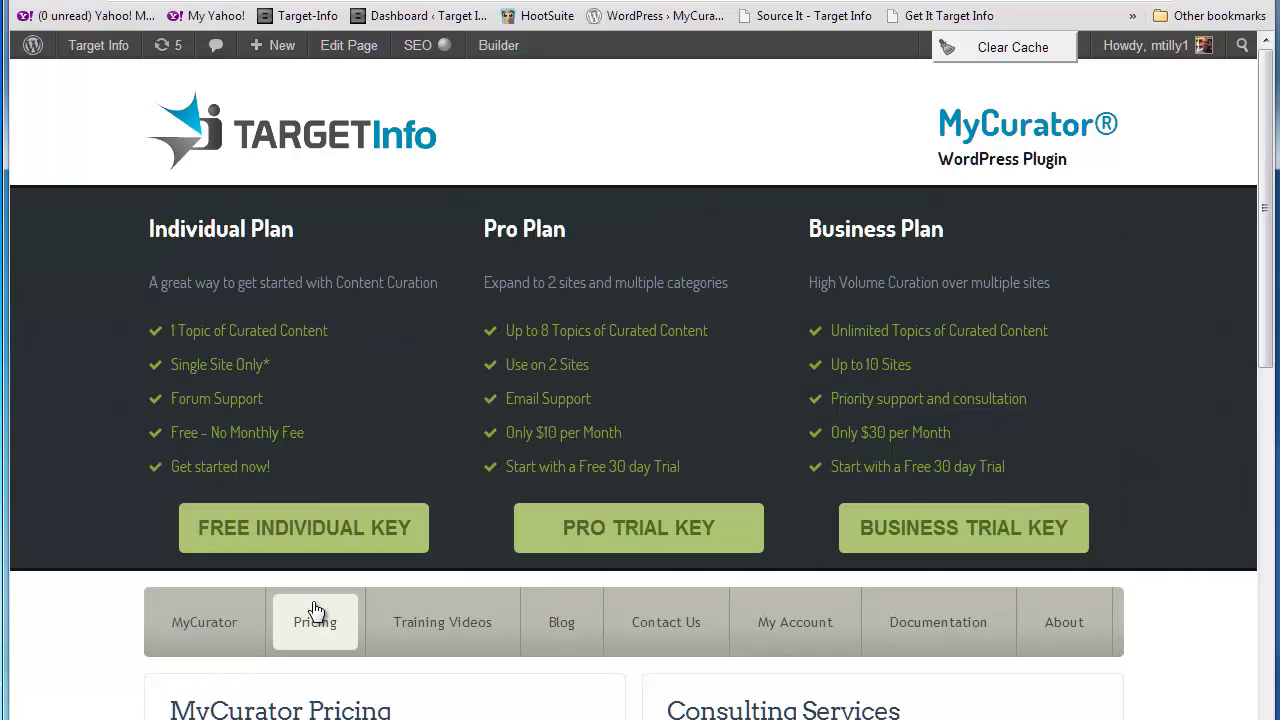